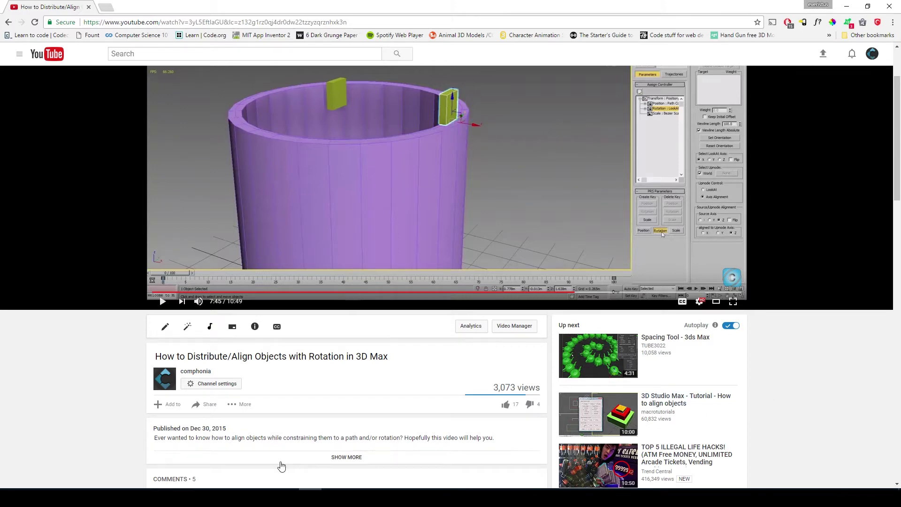
- Read the viewer's question under the video about turning a box along a deformed, rollercoaster-like path
scroll(295, 450, down, 2)
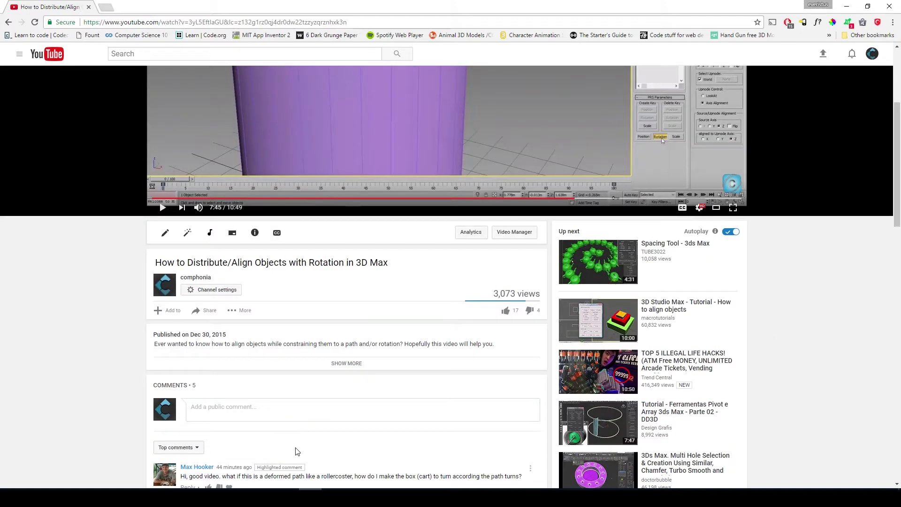
scroll(296, 451, down, 1)
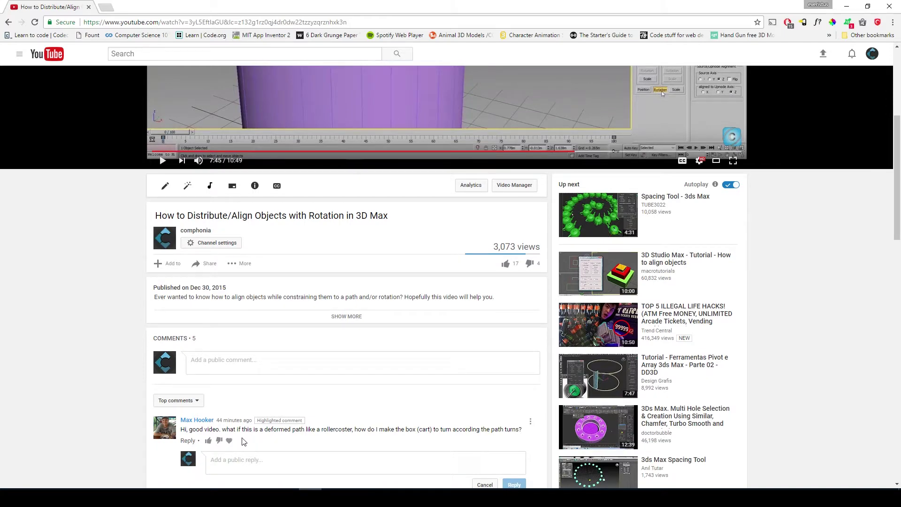
scroll(324, 389, up, 4)
scroll(337, 378, down, 3)
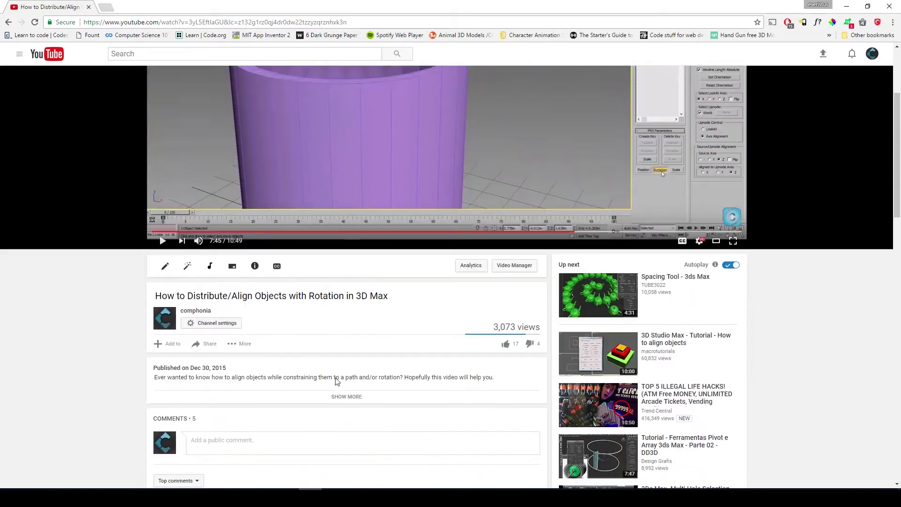
scroll(306, 443, down, 1)
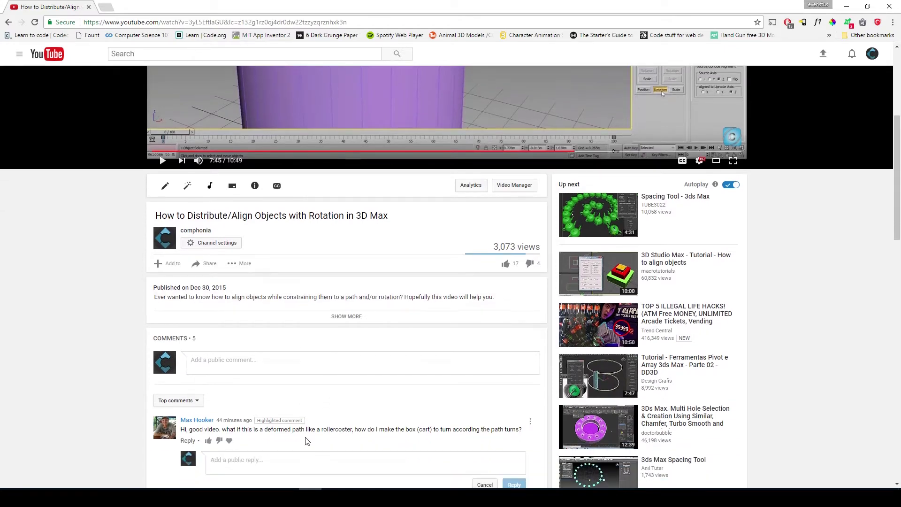
- Switch to 3ds Max and draw a five-point wavy Bezier line in the Front view, with two peaks and a dip between them
click(397, 474)
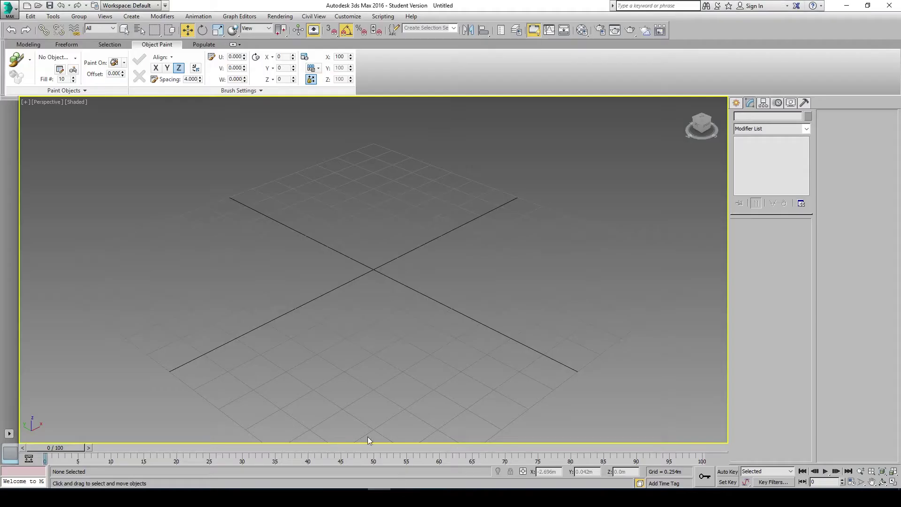
alt+middle_drag(407, 302, 474, 300)
click(736, 103)
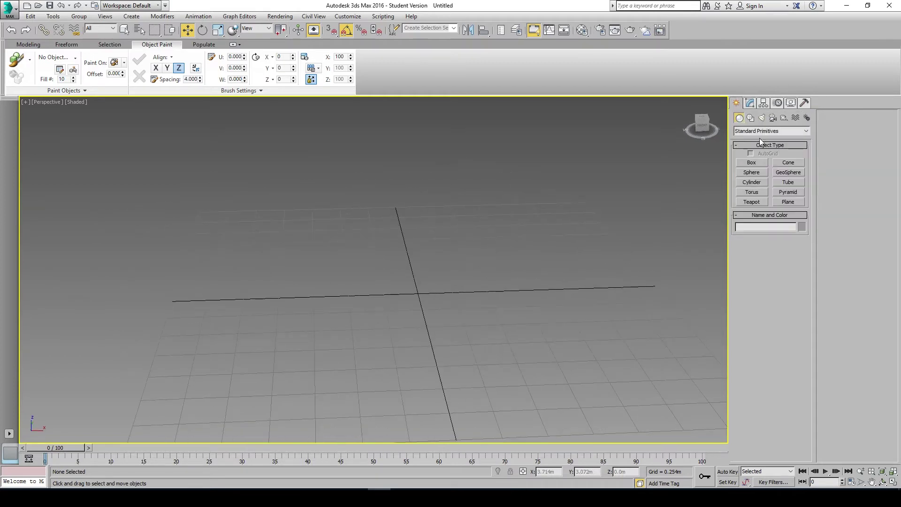
click(751, 118)
click(751, 170)
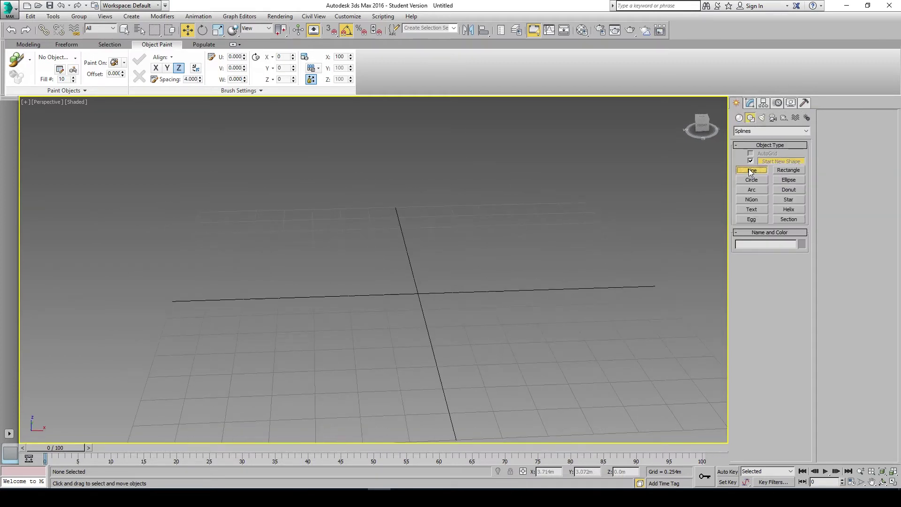
middle_drag(390, 276, 386, 270)
scroll(420, 280, up, 2)
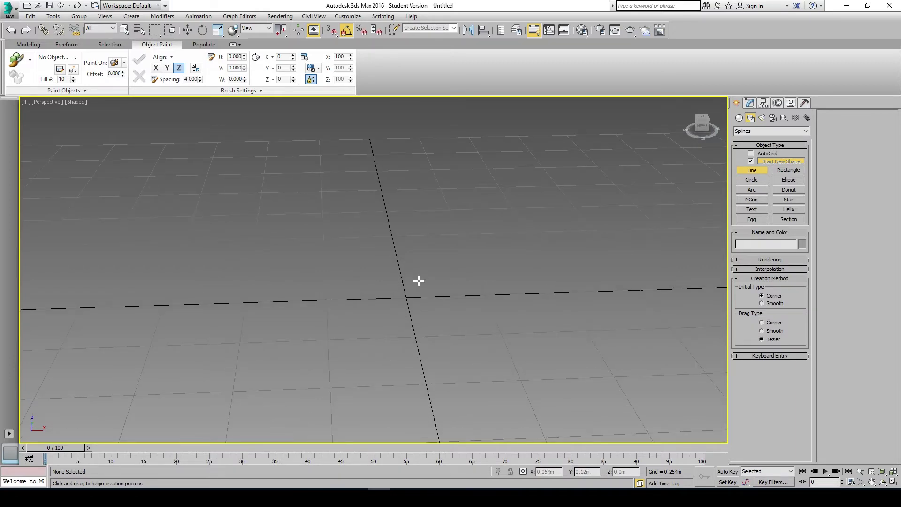
key(f)
middle_drag(418, 327, 392, 269)
scroll(387, 234, up, 2)
middle_drag(396, 230, 390, 288)
scroll(403, 273, down, 1)
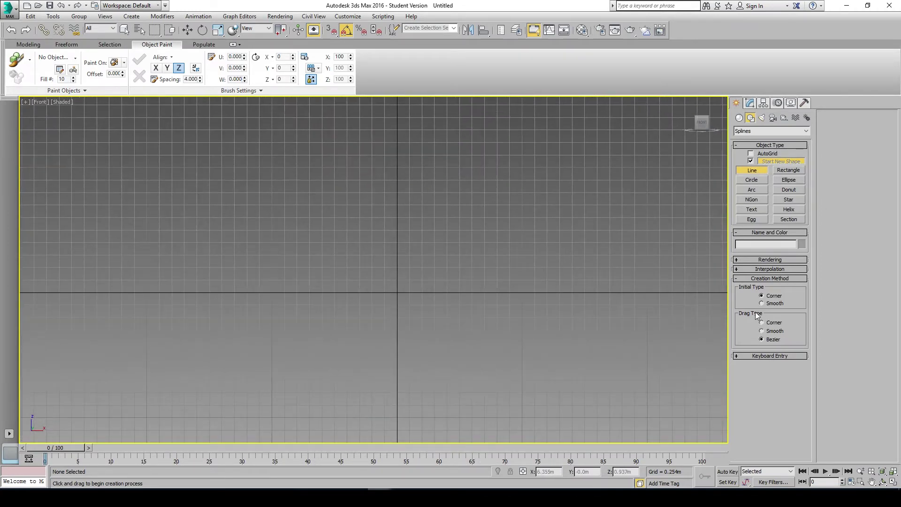
click(186, 292)
drag(197, 151, 255, 199)
drag(342, 338, 406, 306)
drag(425, 167, 483, 189)
drag(541, 336, 609, 347)
right_click(645, 281)
- Examine the wavy spline from several angles in the Perspective view
middle_drag(320, 249, 336, 258)
key(p)
scroll(353, 278, down, 2)
alt+middle_drag(374, 297, 421, 303)
right_click(420, 303)
alt+middle_drag(599, 233, 401, 300)
drag(398, 271, 446, 264)
scroll(346, 268, up, 5)
scroll(378, 269, down, 5)
- Create a flat box about 0.479 m long, 0.081 m wide and 0.033 m high near the start of the spline
click(737, 119)
click(750, 162)
alt+middle_drag(530, 305, 366, 340)
scroll(443, 378, up, 5)
alt+middle_drag(444, 377, 425, 332)
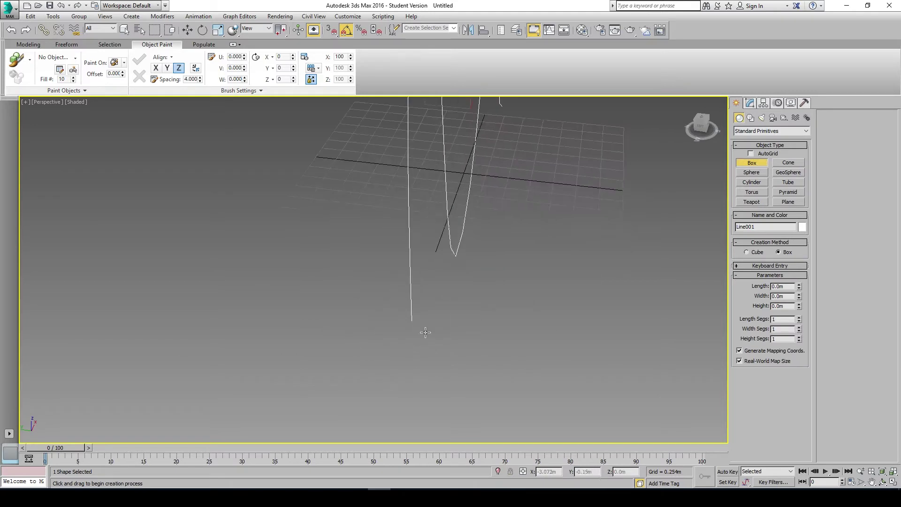
drag(423, 321, 477, 333)
alt+middle_drag(477, 329, 480, 207)
scroll(447, 297, up, 4)
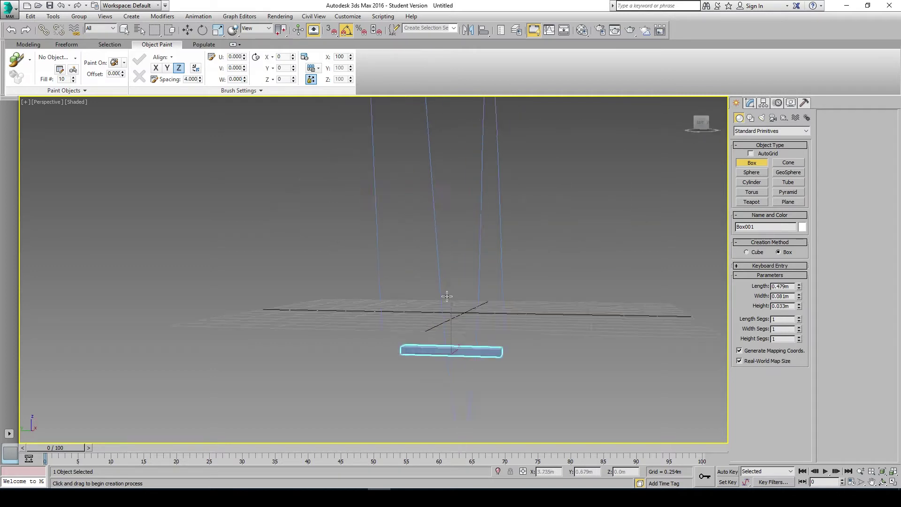
- Convert the plank-shaped box to an Editable Poly
alt+middle_drag(446, 298, 352, 326)
alt+middle_drag(437, 354, 420, 381)
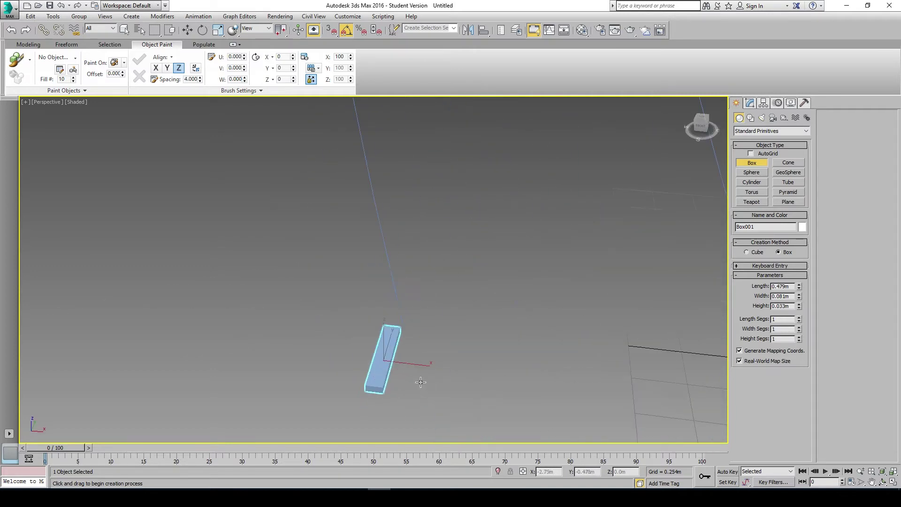
key(w)
right_click(371, 370)
mouse_move(426, 471)
click(468, 459)
- Clone the plank about 0.12 m along X to place a second one beside it
shift+drag(417, 366, 440, 368)
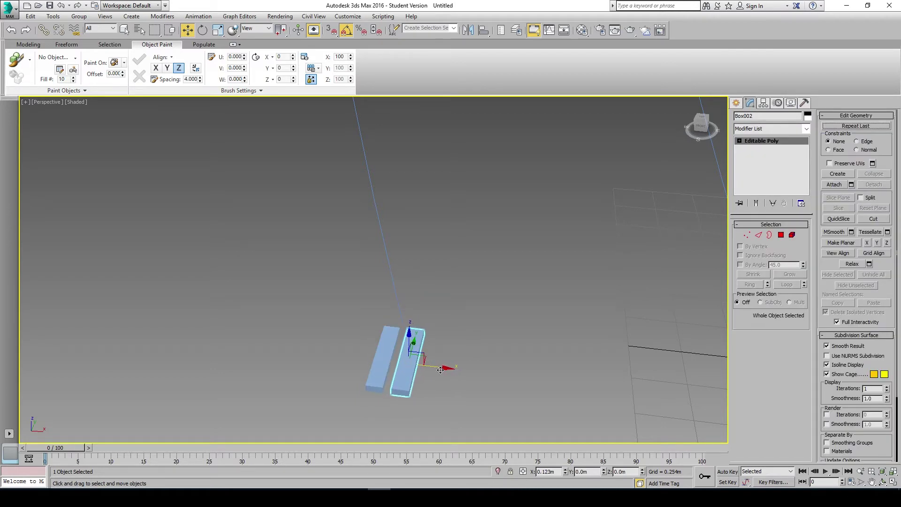
shift+drag(440, 370, 439, 370)
click(456, 288)
click(375, 379)
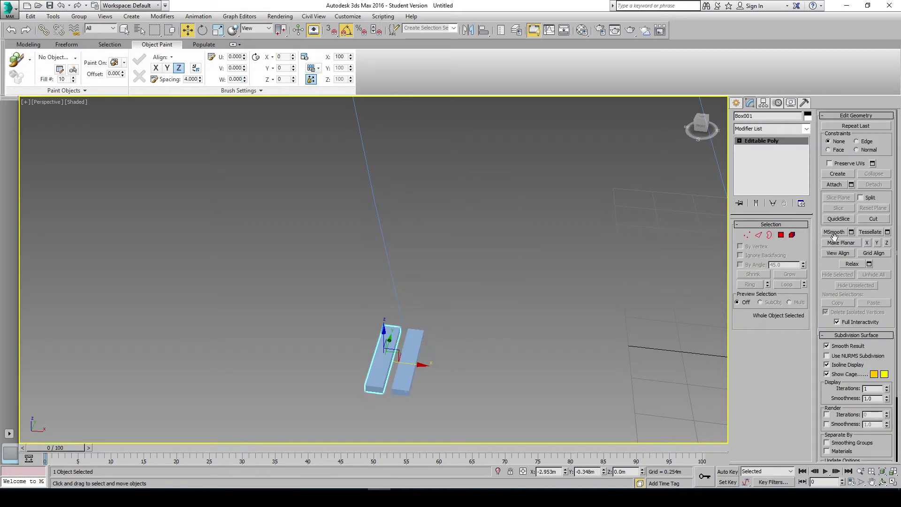
click(836, 185)
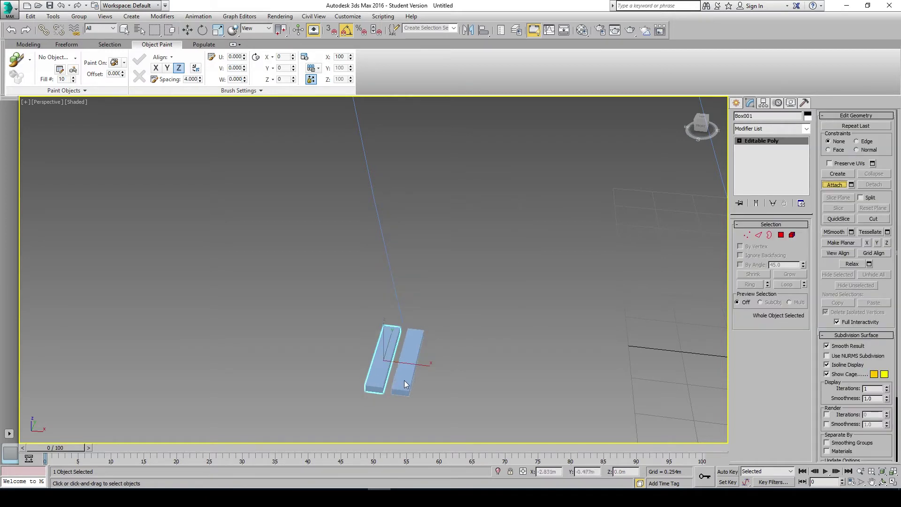
click(827, 188)
- Convert both planks together to Editable Poly
drag(534, 351, 245, 336)
right_click(353, 358)
mouse_move(381, 456)
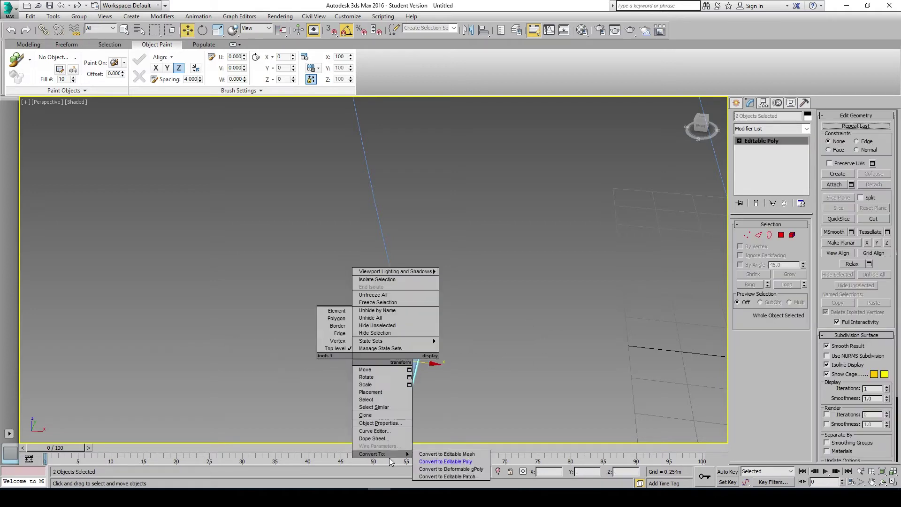
click(434, 461)
click(479, 395)
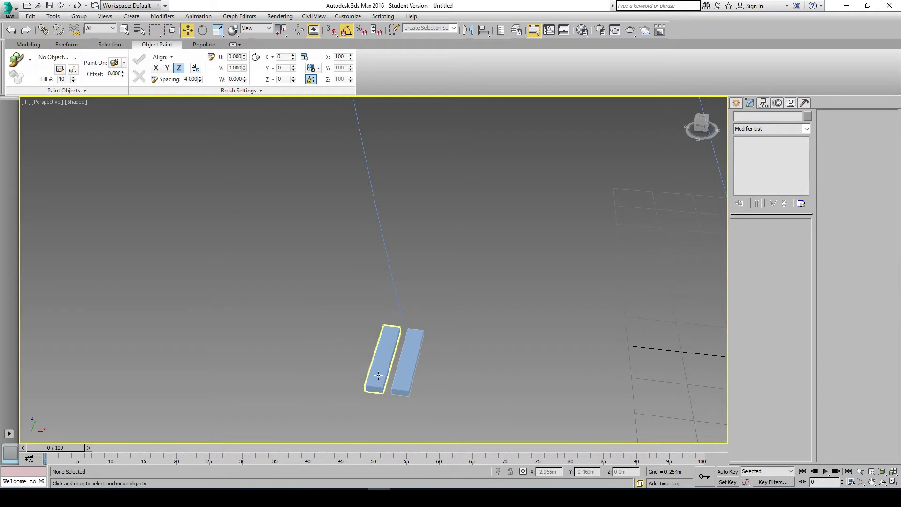
- Attach the second plank to the first so the pair forms one object
click(378, 376)
click(832, 184)
click(407, 380)
- Clone the plank pair along X as 20 evenly spaced instances to form a long row
key(w)
mouse_move(400, 387)
mouse_down()
mouse_move(400, 336)
mouse_move(474, 319)
mouse_up()
double_click(465, 254)
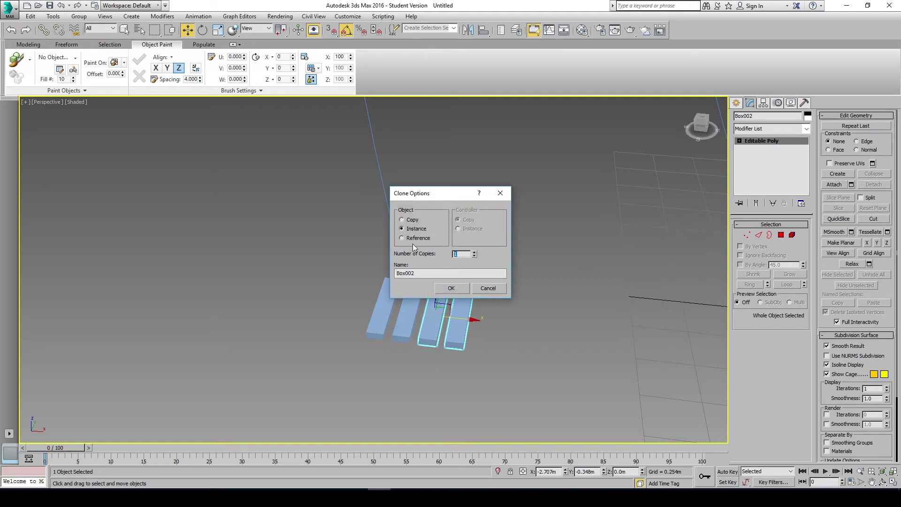
click(452, 288)
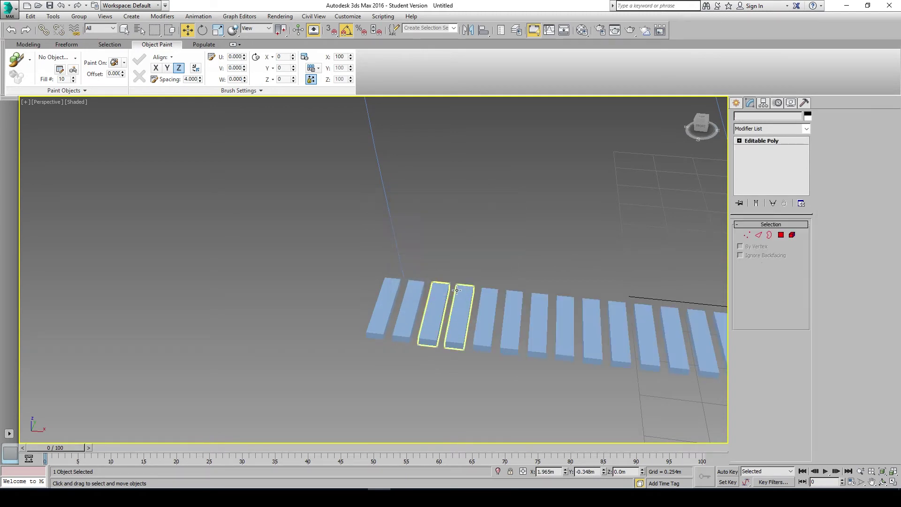
- Select all the plank pairs without the spline and convert them to Editable Poly
scroll(516, 300, down, 5)
drag(633, 339, 353, 261)
scroll(469, 274, up, 5)
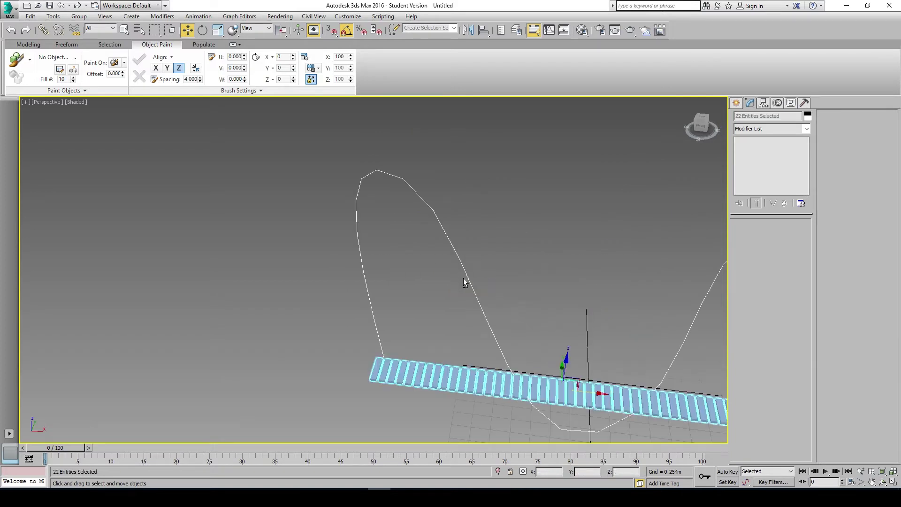
alt+drag(385, 316, 386, 316)
right_click(422, 379)
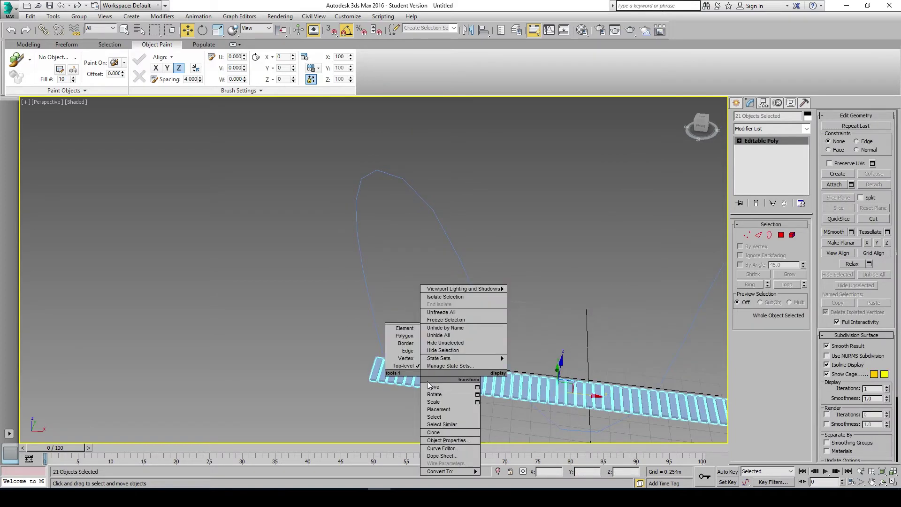
mouse_move(462, 474)
click(522, 463)
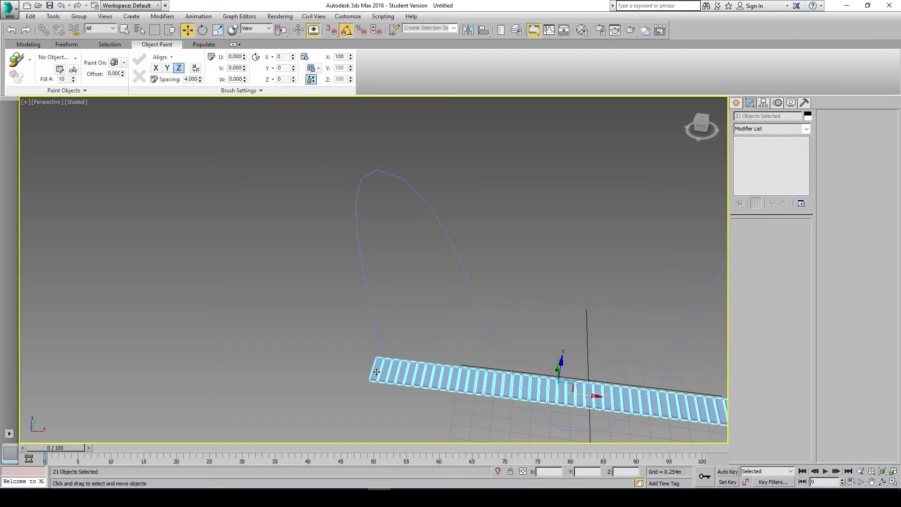
- Attach Box002 through Box021 to the first plank pair to make the whole row a single object
click(376, 371)
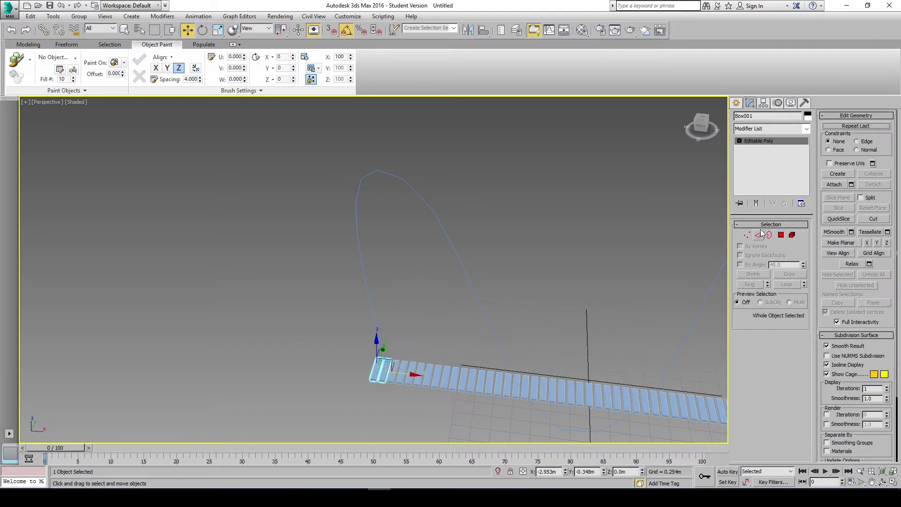
click(851, 184)
click(66, 68)
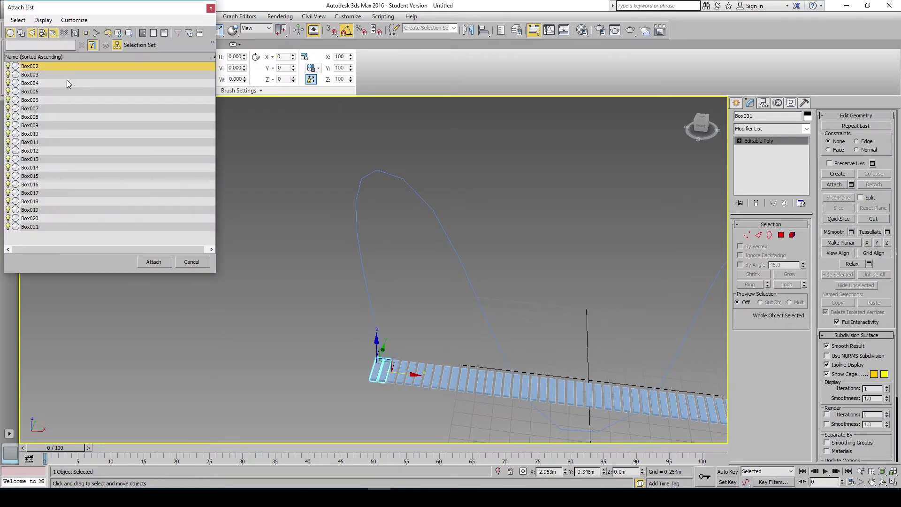
shift+click(35, 227)
click(154, 262)
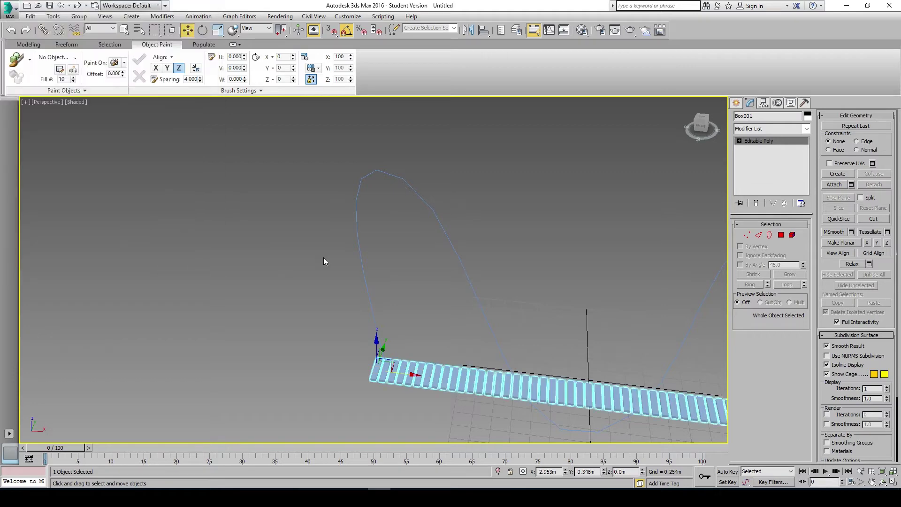
click(418, 336)
- Apply the PathDeform (WSM) modifier to the plank row and pick the wavy line as its path
click(412, 373)
alt+middle_drag(413, 374, 491, 323)
click(806, 128)
scroll(807, 133, down, 1)
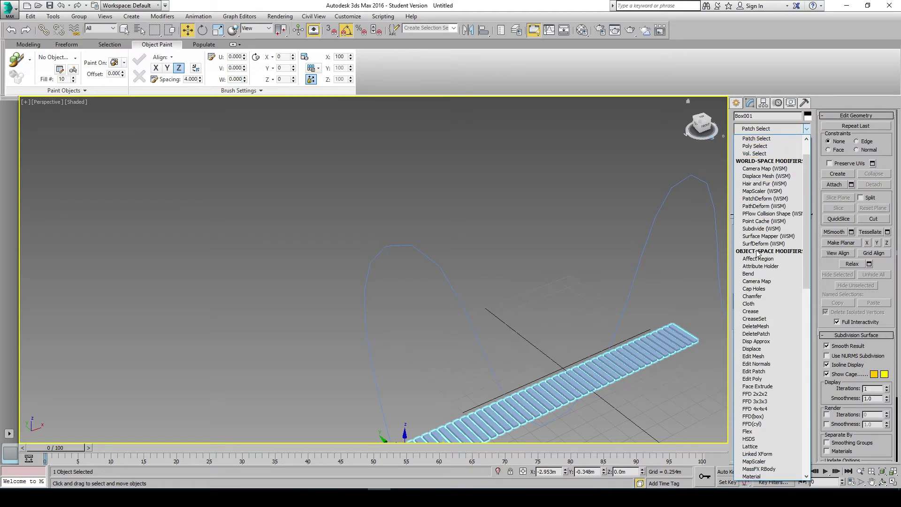
click(761, 207)
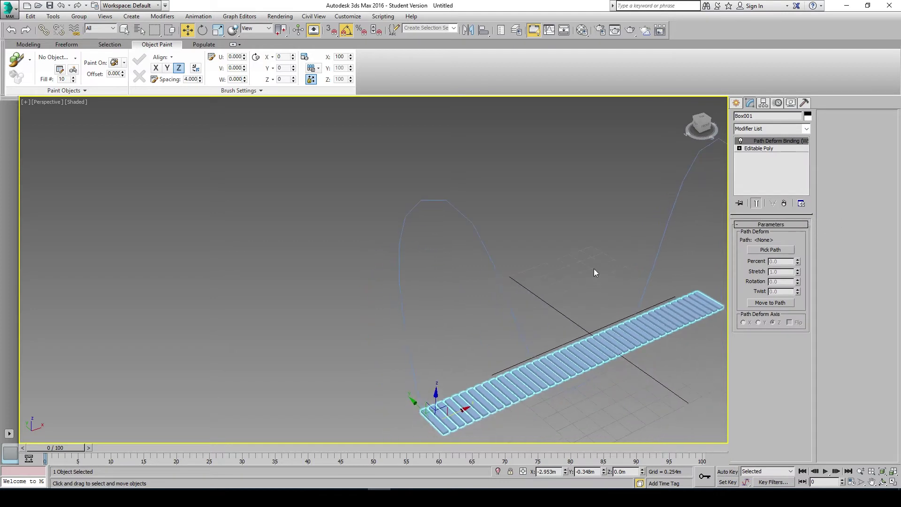
click(766, 250)
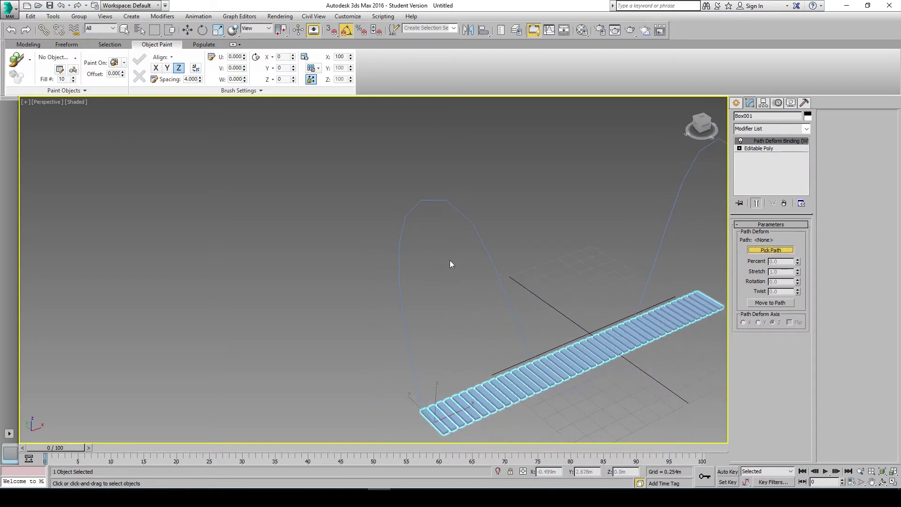
click(484, 246)
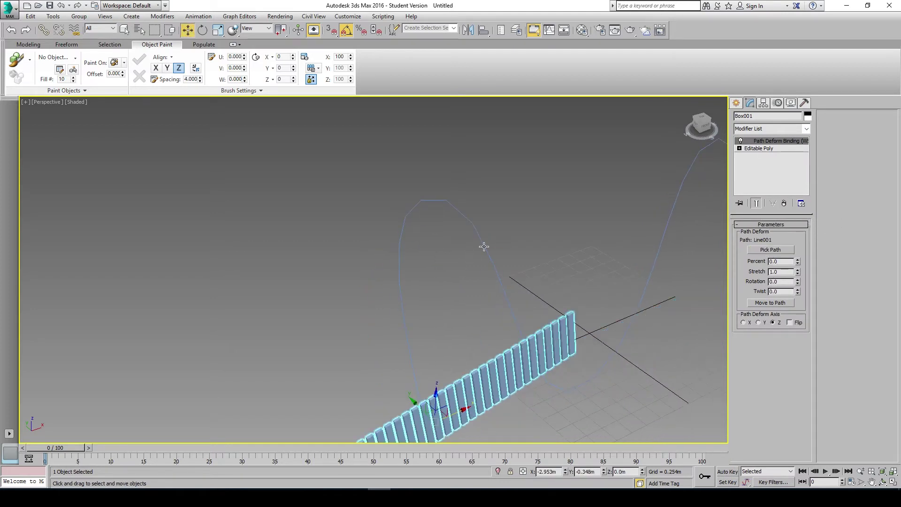
- Move the plank row to the path and set the path deform axis to X
click(775, 303)
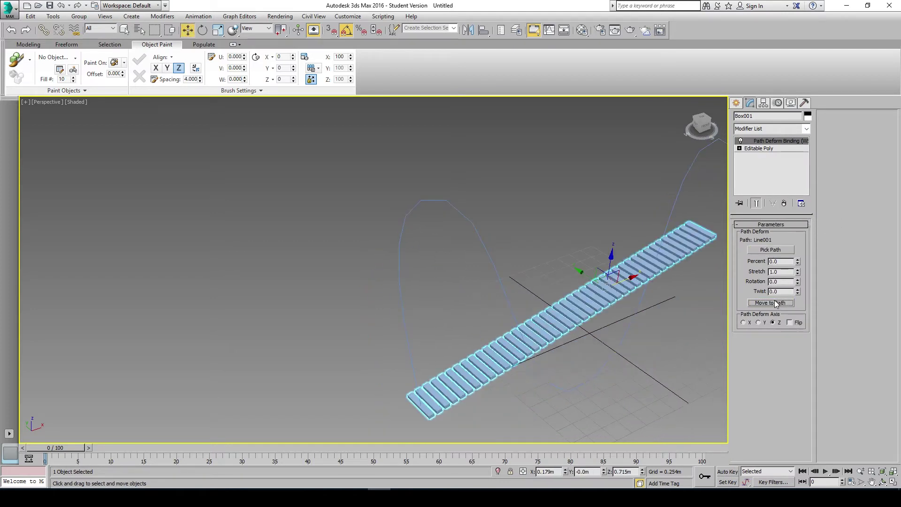
click(758, 323)
click(743, 323)
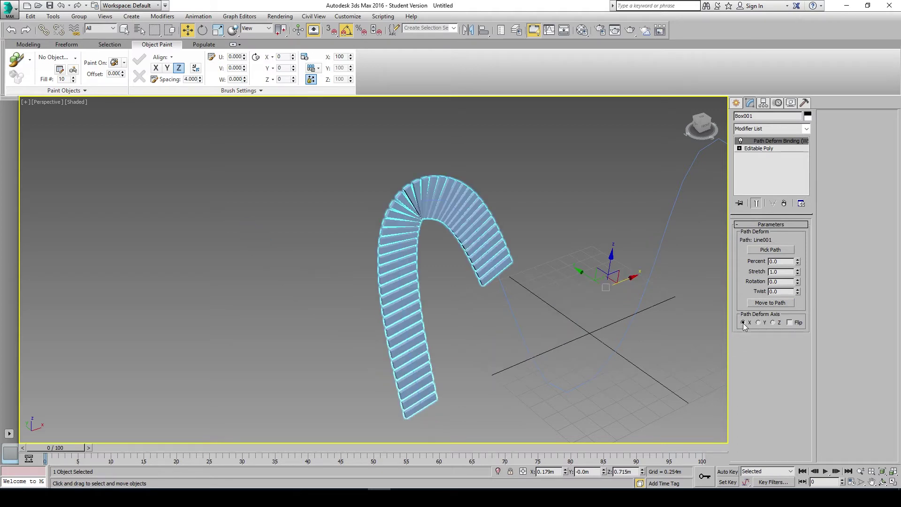
- Try flipping the path deform direction, then restore the unflipped direction
alt+middle_drag(404, 379, 415, 363)
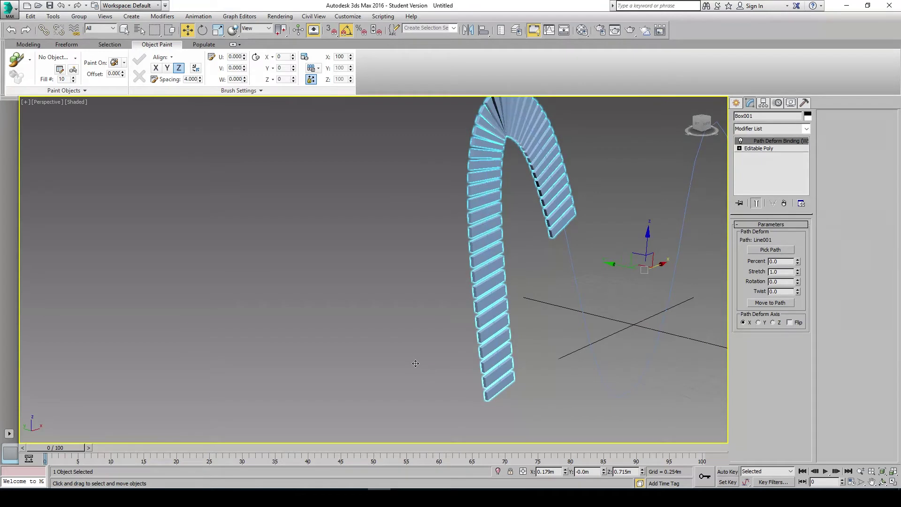
click(789, 322)
alt+middle_drag(422, 375, 488, 377)
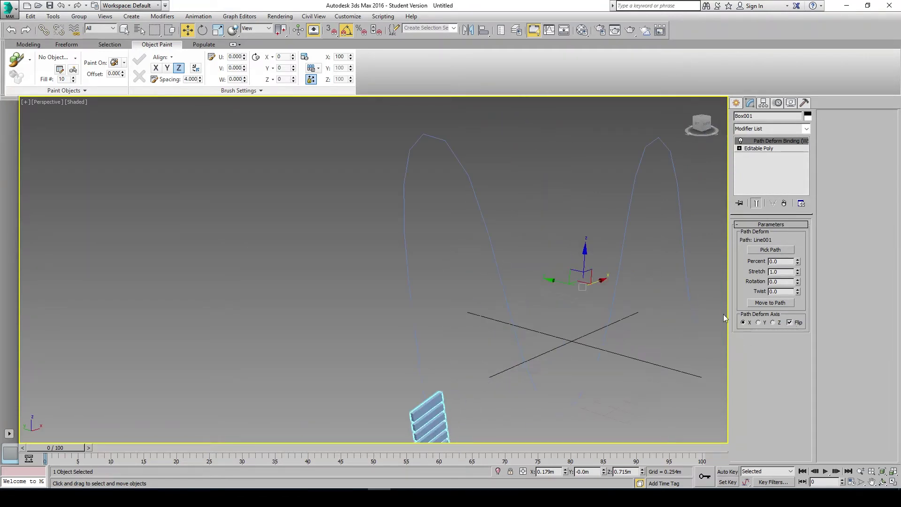
click(790, 323)
- Set the path deform rotation to 90 degrees
middle_drag(533, 337, 549, 316)
mouse_move(799, 283)
mouse_down()
mouse_move(792, 196)
mouse_move(797, 262)
mouse_move(755, 355)
mouse_move(765, 306)
mouse_move(790, 291)
mouse_up()
double_click(779, 281)
text(90)
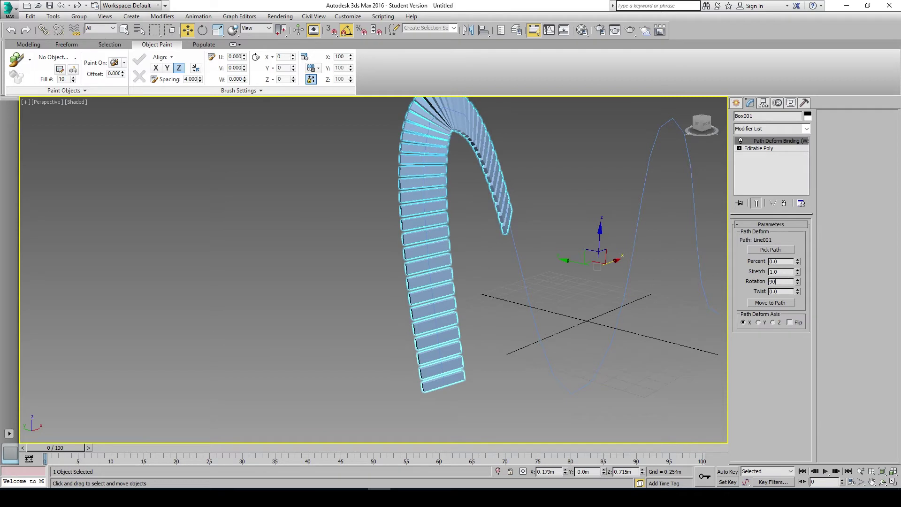
key(Return)
- Shift the plank row forward along the path by raising the path deform percent to about 4
alt+middle_drag(559, 235, 307, 324)
scroll(500, 246, down, 4)
scroll(480, 279, up, 4)
scroll(487, 280, down, 3)
scroll(486, 274, up, 3)
mouse_move(797, 260)
mouse_down()
mouse_move(792, 220)
mouse_move(780, 271)
mouse_move(782, 258)
mouse_up()
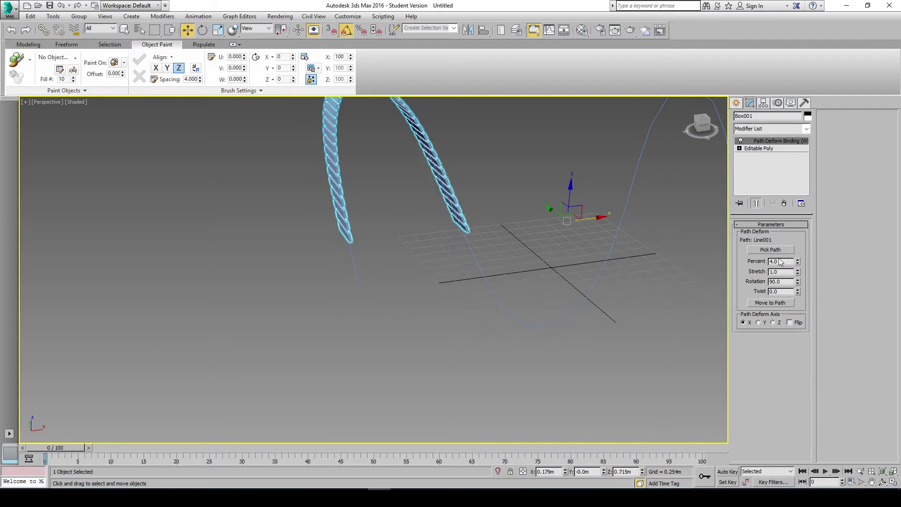
- Copy the plank row along the X axis to about X 5.01 m as a second row on the path
middle_drag(461, 249, 441, 280)
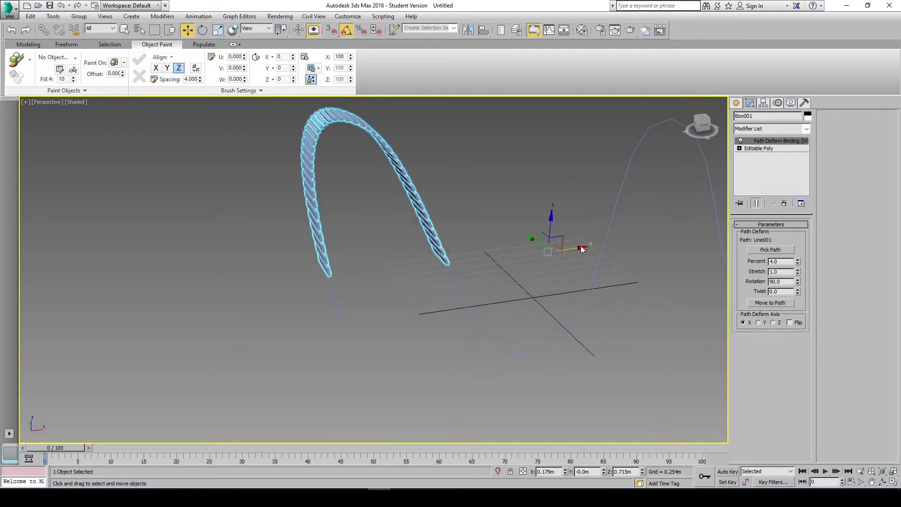
mouse_move(577, 248)
shift+mouse_down()
mouse_move(898, 36)
mouse_move(891, 52)
mouse_move(736, 173)
mouse_move(896, 42)
mouse_move(887, 56)
shift+mouse_up()
click(448, 288)
mouse_move(576, 263)
middle_down()
mouse_move(524, 270)
mouse_move(478, 250)
middle_up()
scroll(477, 251, down, 3)
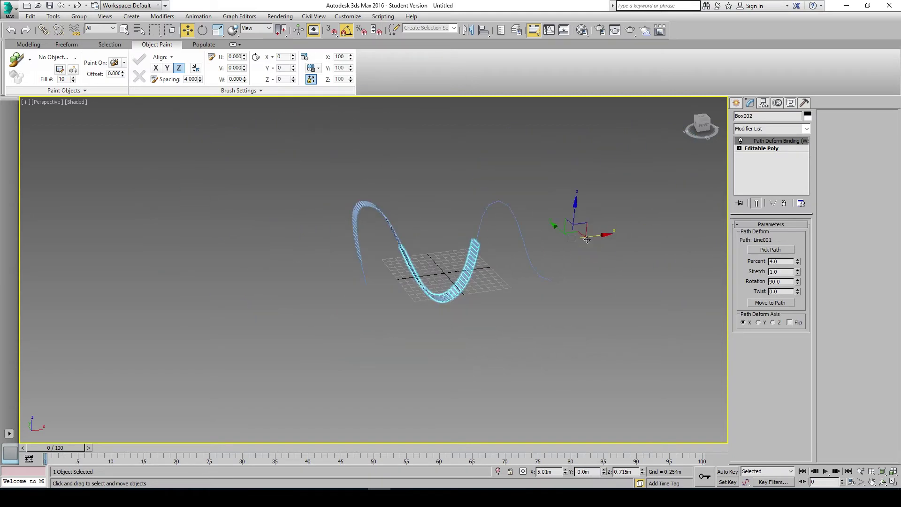
- Shift the copied plank row along X to about 5.369 m so it meets the end of the first row
scroll(585, 235, up, 3)
drag(594, 226, 614, 224)
scroll(100, 361, up, 4)
scroll(341, 238, down, 2)
middle_drag(342, 237, 377, 338)
scroll(297, 342, down, 5)
alt+middle_drag(298, 342, 369, 280)
scroll(461, 285, down, 4)
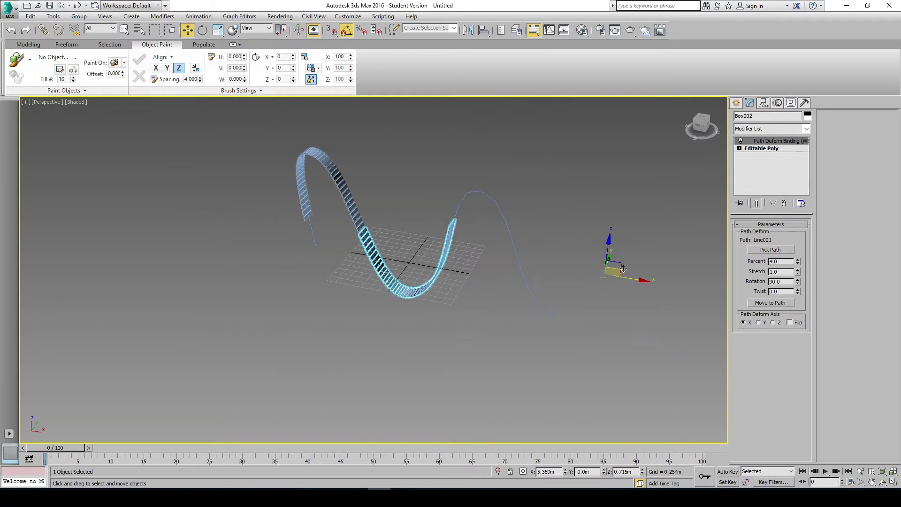
- Copy the second plank row along X to about 10.567 m to cover the rest of the path
mouse_move(628, 277)
shift+mouse_down()
mouse_move(891, 136)
mouse_move(898, 118)
mouse_move(899, 150)
mouse_move(235, 197)
mouse_move(460, 277)
shift+mouse_up()
click(454, 288)
mouse_move(488, 282)
alt+middle_down()
mouse_move(584, 227)
mouse_move(555, 140)
mouse_move(517, 129)
alt+middle_up()
click(528, 203)
scroll(283, 213, down, 8)
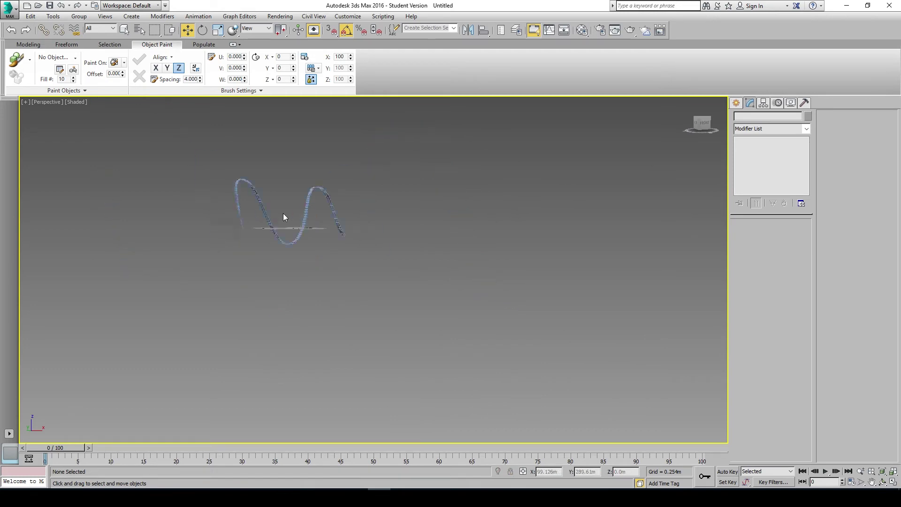
- Select all three plank rows and try to convert them to Editable Poly together
middle_drag(258, 240, 397, 205)
scroll(346, 207, up, 8)
scroll(314, 220, down, 5)
click(311, 215)
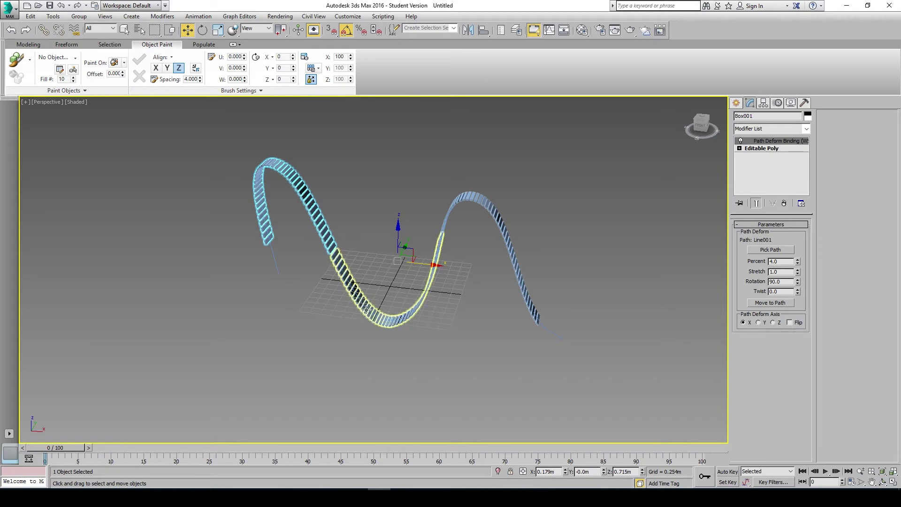
ctrl+click(493, 212)
ctrl+click(494, 212)
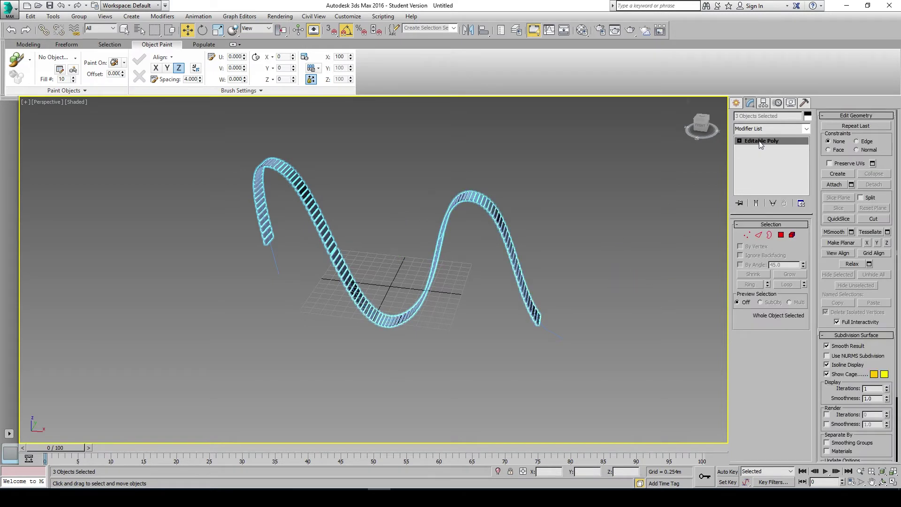
right_click(477, 207)
mouse_move(488, 295)
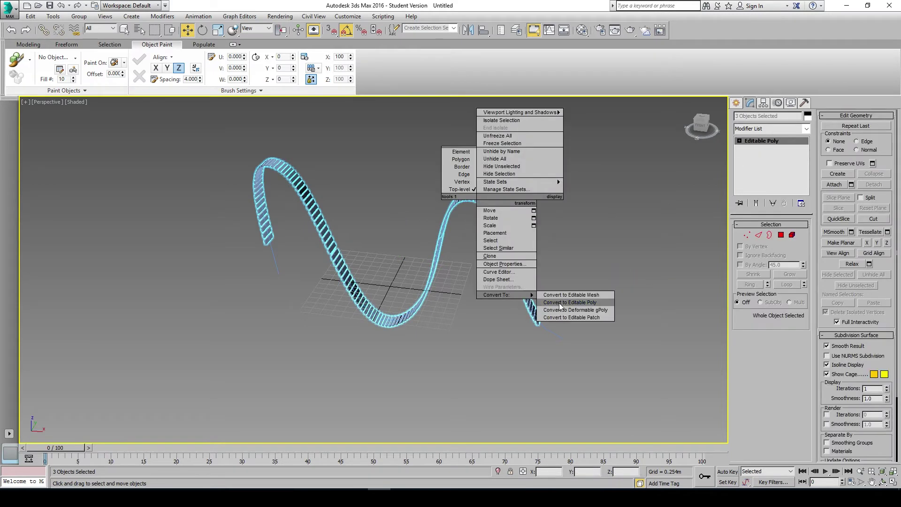
click(559, 303)
click(561, 226)
click(307, 210)
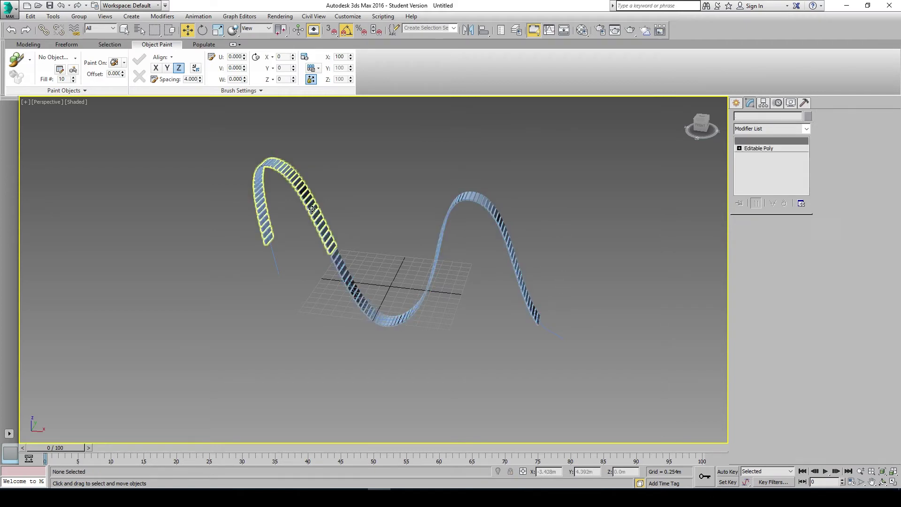
click(360, 171)
- Collapse the Path Deform Binding of the first plank row into its Editable Poly
scroll(334, 219, up, 4)
middle_drag(348, 228, 303, 191)
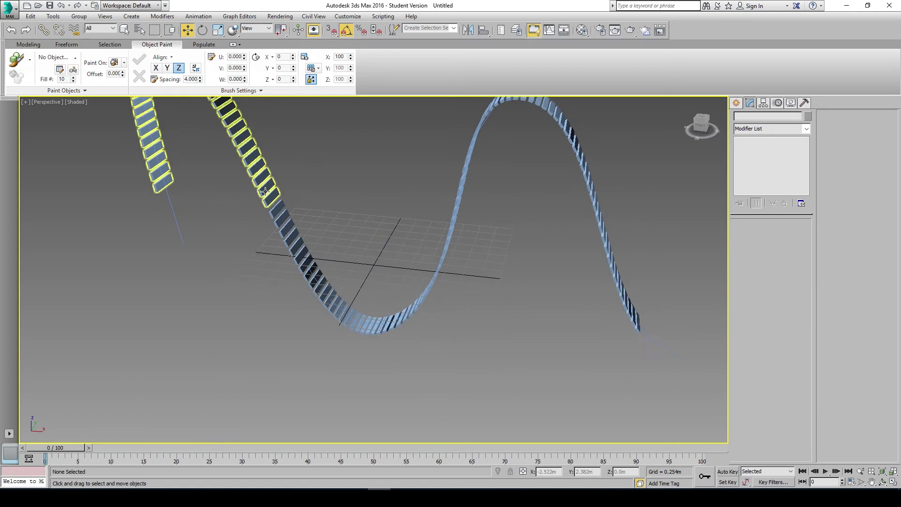
click(265, 192)
right_click(775, 146)
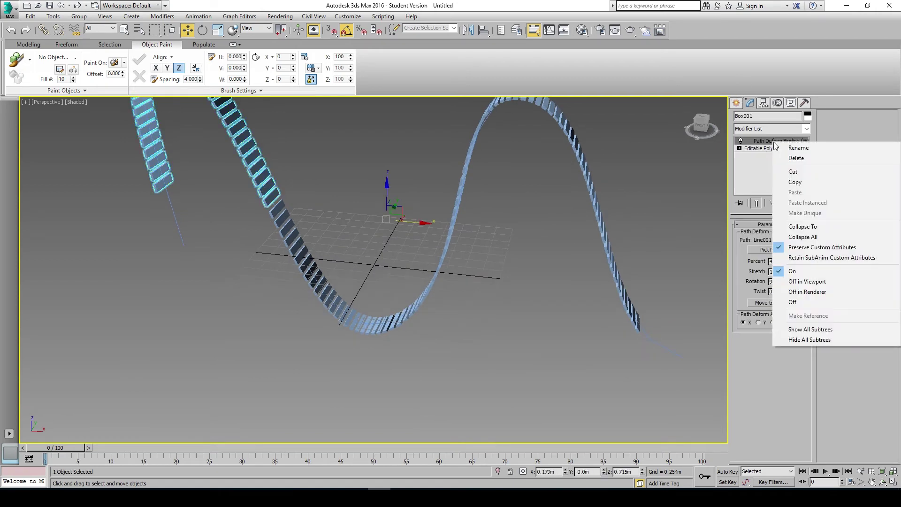
click(792, 229)
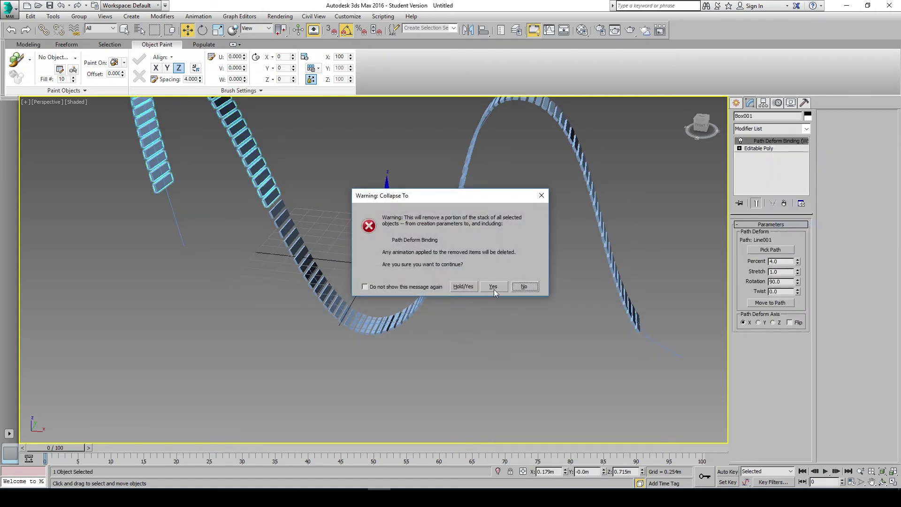
click(493, 287)
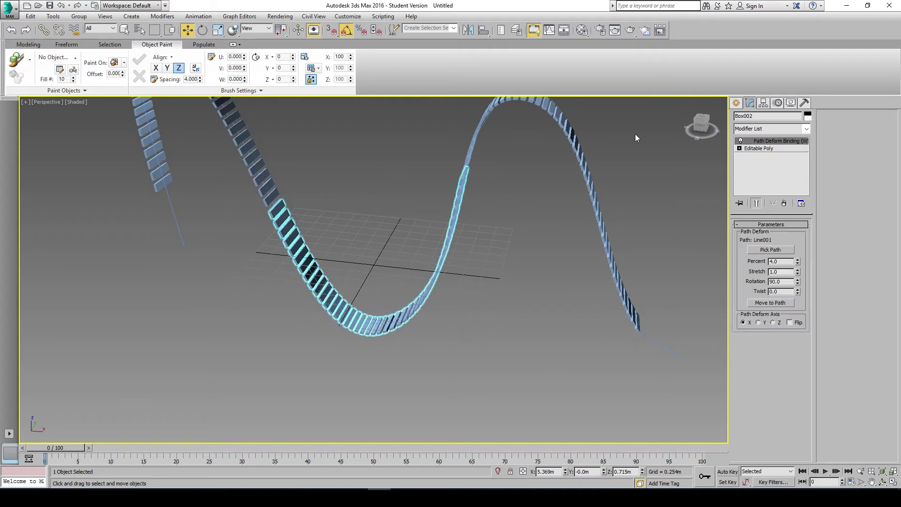
- Collapse the Path Deform Binding of the middle plank row into its Editable Poly
right_click(779, 140)
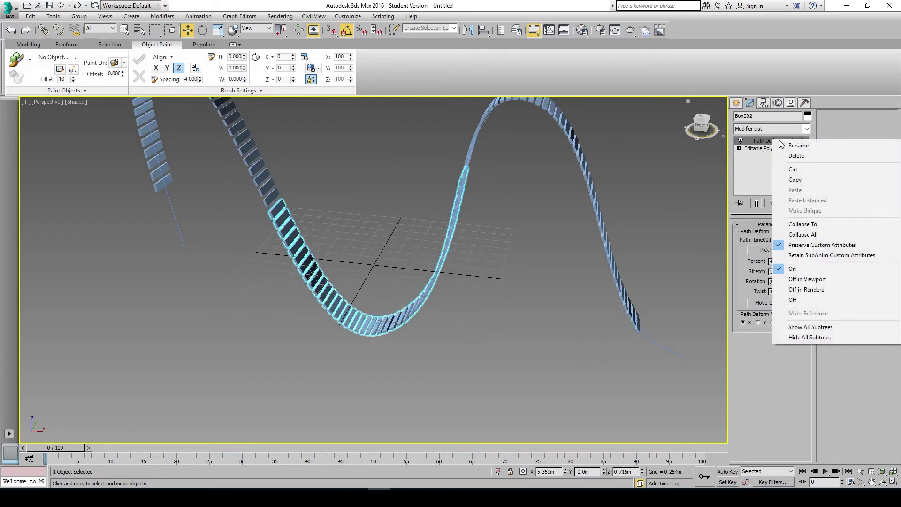
click(802, 224)
click(488, 285)
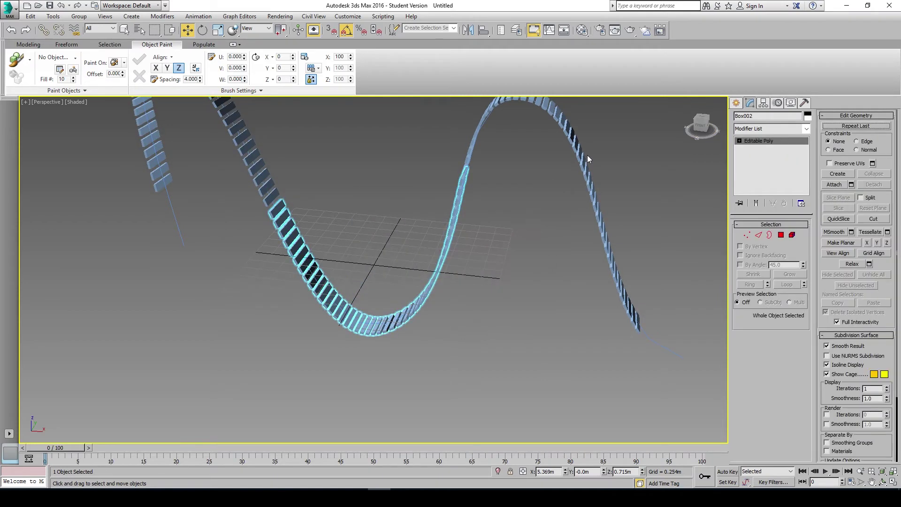
- Collapse the Path Deform Binding of the third plank row into its Editable Poly
right_click(582, 154)
mouse_move(610, 250)
click(666, 257)
click(590, 179)
right_click(774, 142)
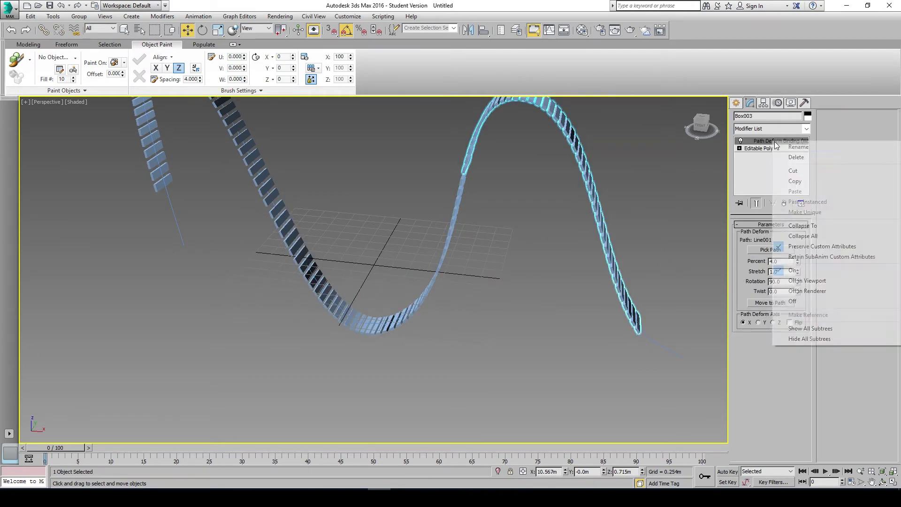
click(796, 226)
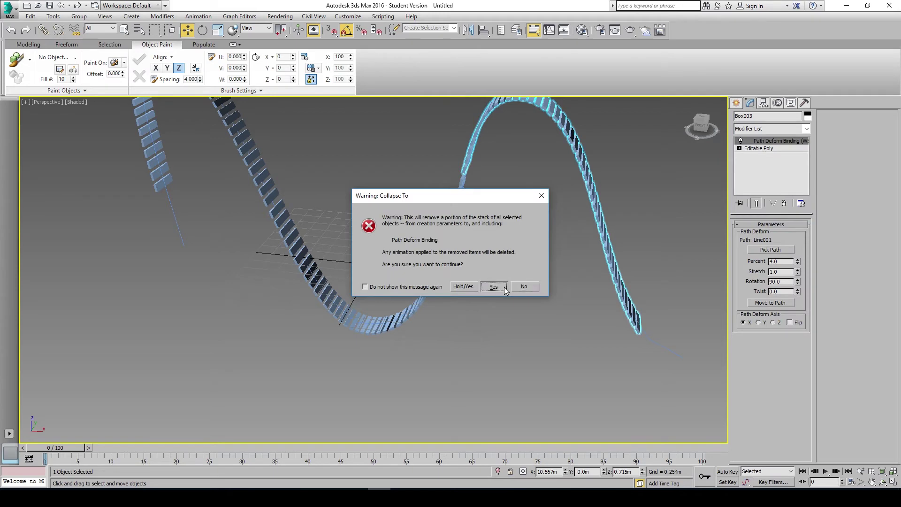
click(493, 287)
- Attach the second and third plank rows to the first row as one track object
click(234, 133)
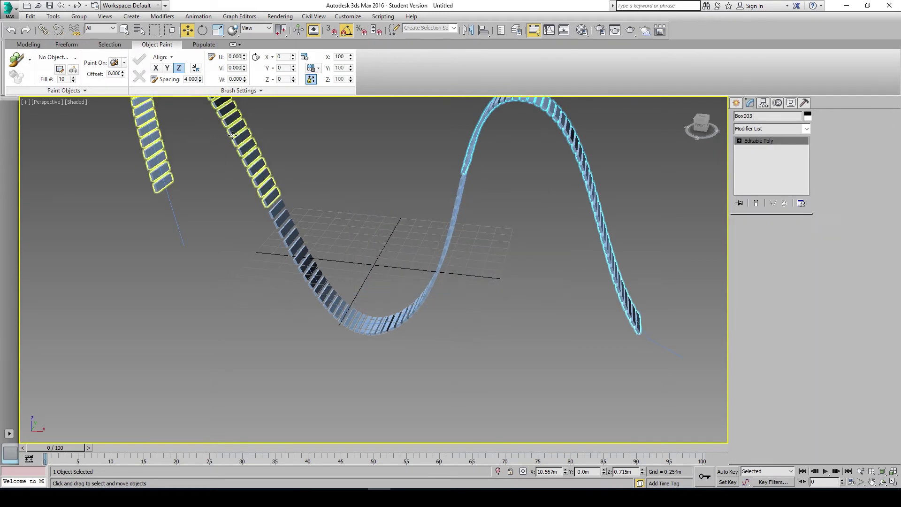
click(834, 185)
click(324, 301)
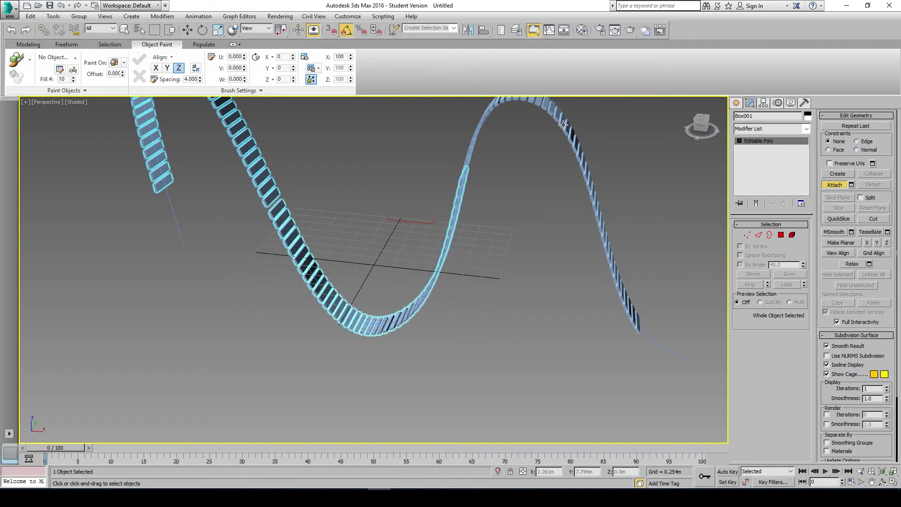
click(565, 126)
key(w)
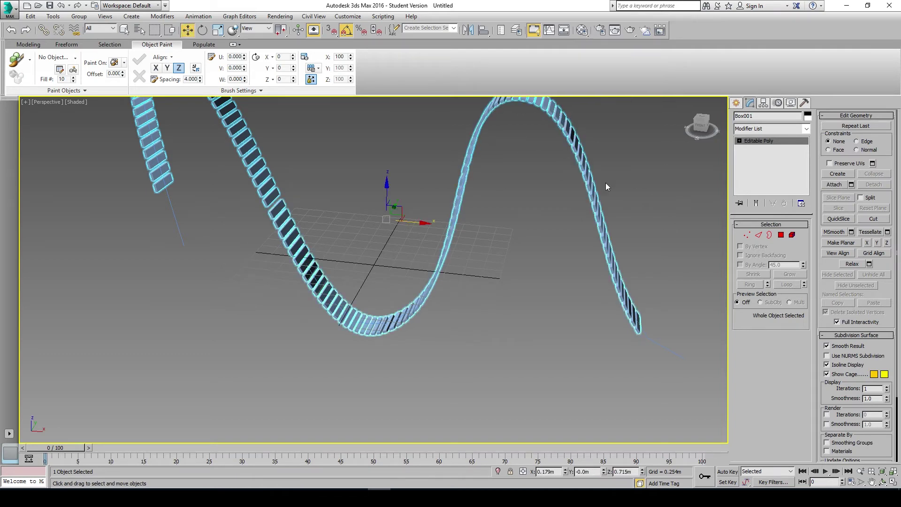
- Try moving the combined track, then undo the move and deselect the track
scroll(488, 265, down, 5)
drag(494, 247, 524, 281)
scroll(506, 291, up, 5)
key(ctrl+z)
middle_drag(352, 230, 478, 367)
scroll(450, 341, down, 3)
middle_drag(450, 340, 431, 280)
alt+middle_drag(431, 280, 556, 317)
click(546, 324)
- Create a box with the Cube creation method, about 0.488 m per side, below the start of the track
scroll(450, 305, up, 5)
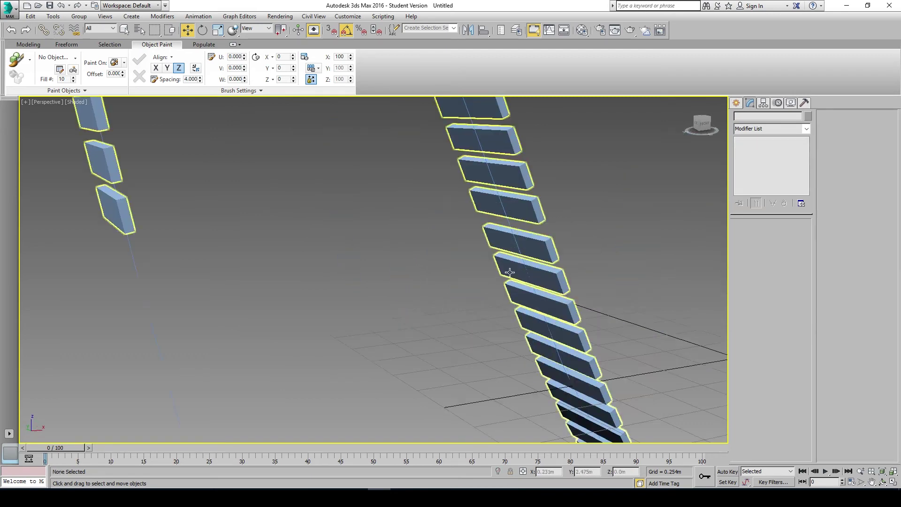
scroll(467, 272, down, 3)
click(452, 282)
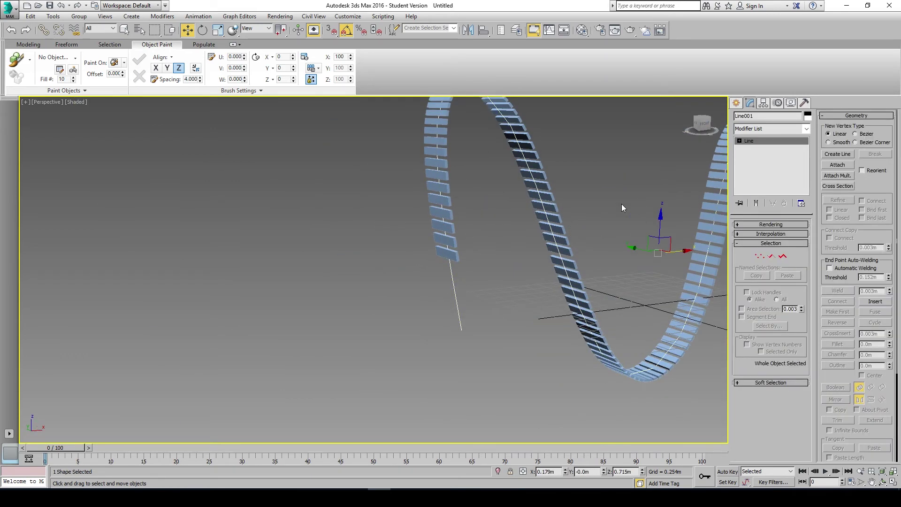
click(736, 103)
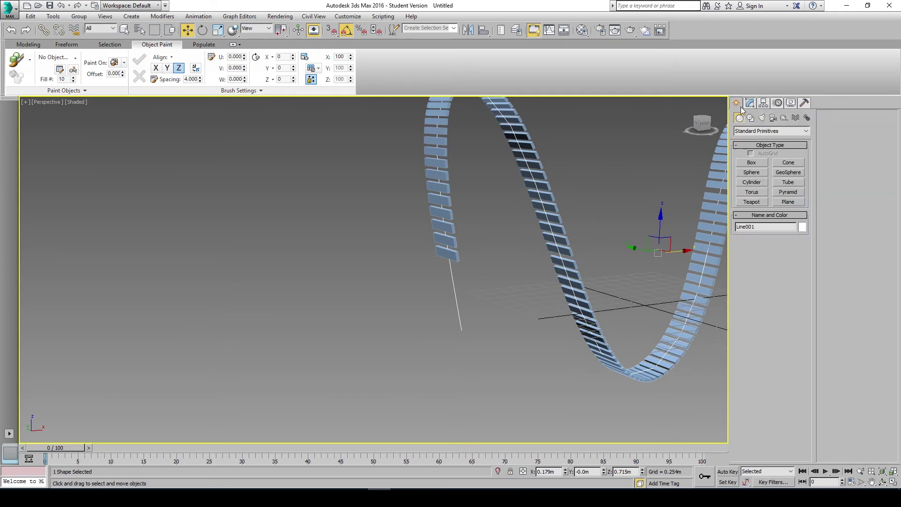
click(752, 162)
drag(439, 368, 436, 336)
right_click(436, 265)
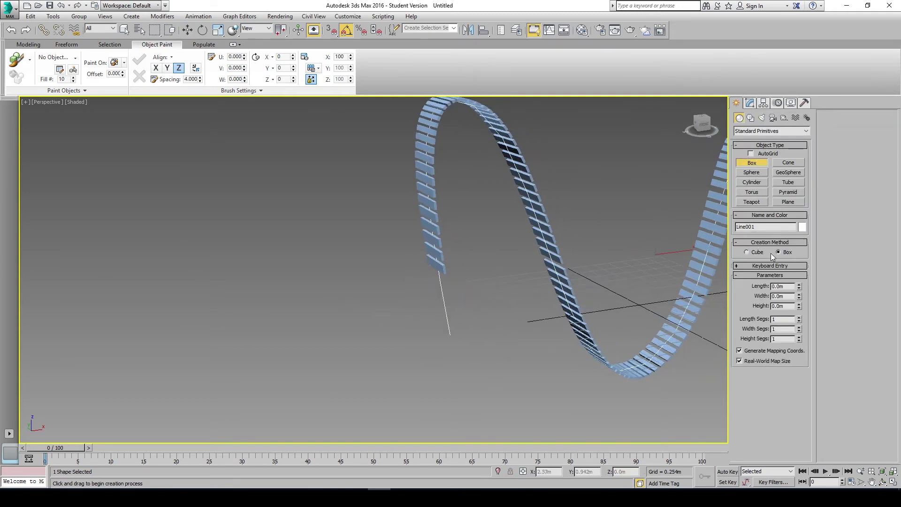
drag(411, 359, 453, 324)
alt+middle_drag(454, 325, 458, 337)
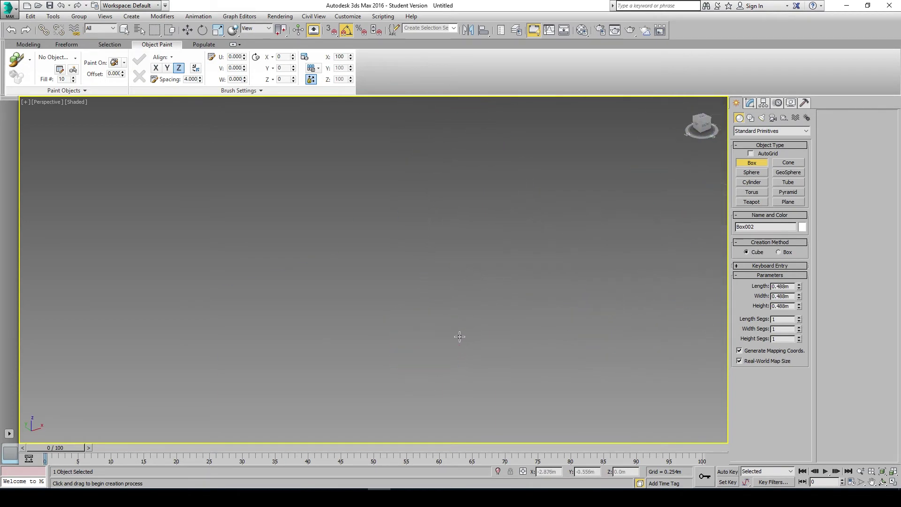
key(w)
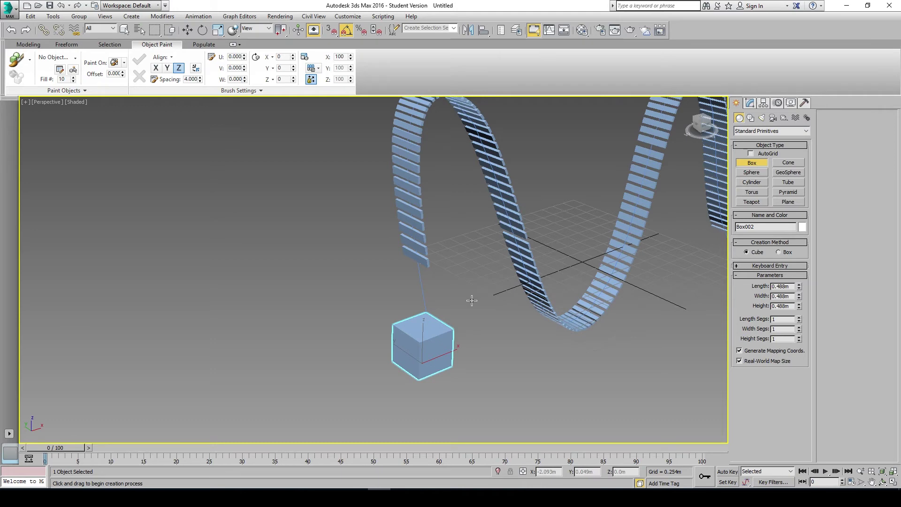
- Convert the new cube to Editable Poly
right_click(419, 362)
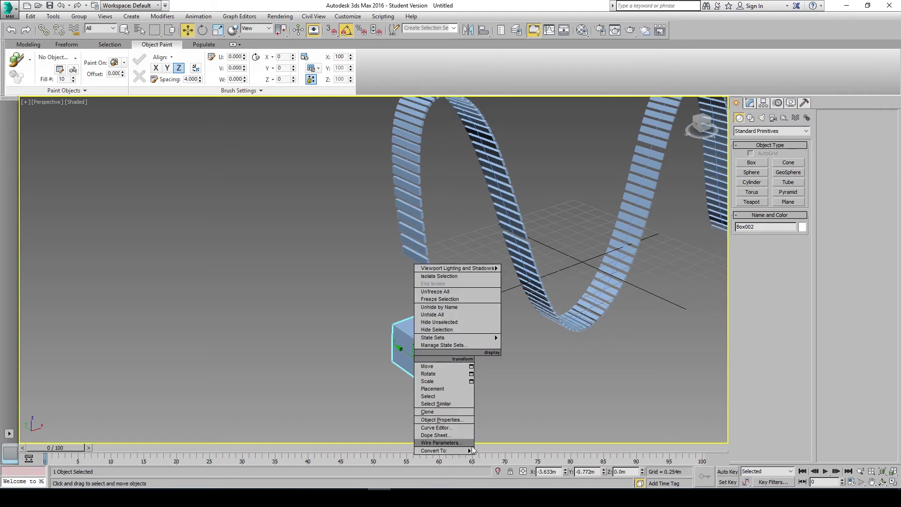
mouse_move(467, 450)
click(511, 459)
- Inset the cube's top polygon by about 0.072 m
click(781, 235)
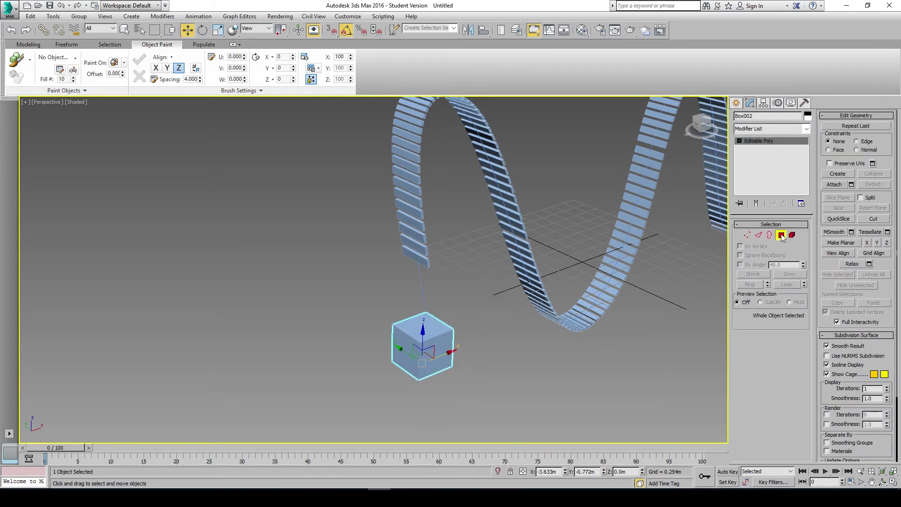
click(424, 327)
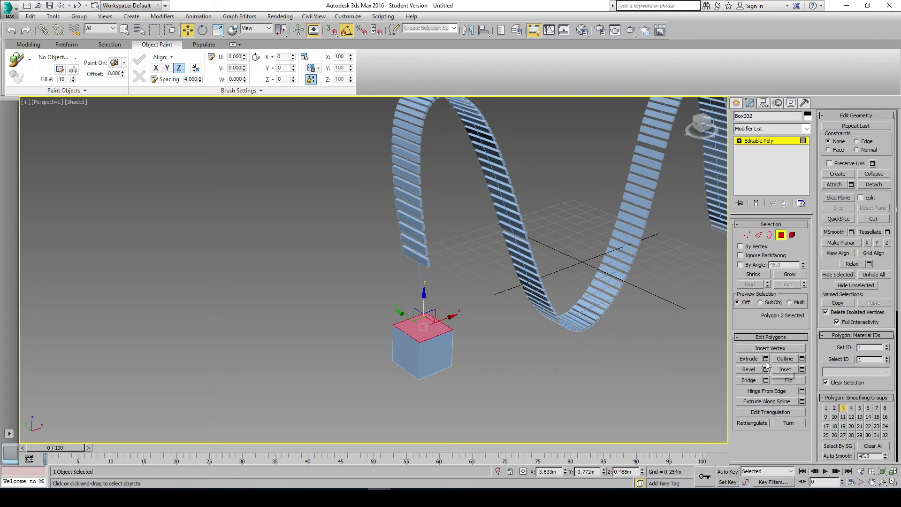
click(802, 370)
drag(382, 287, 381, 275)
click(379, 301)
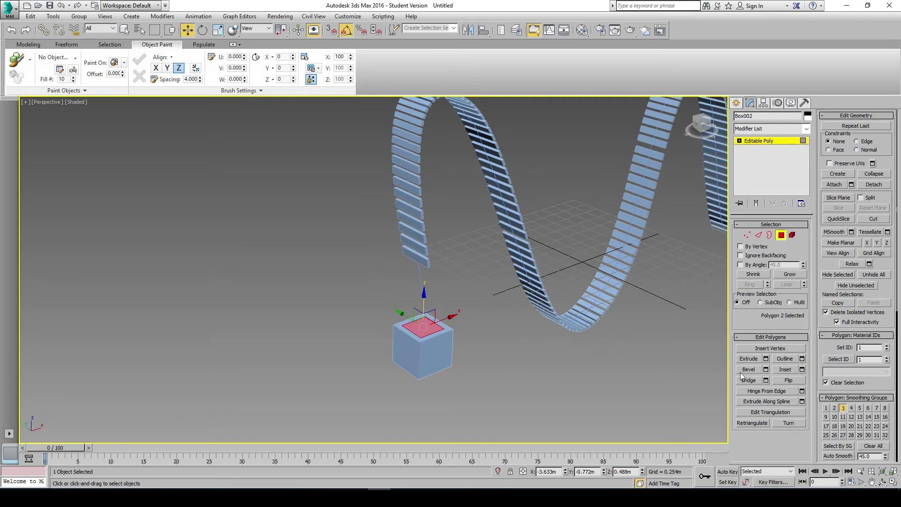
- Extrude the inset polygon -0.31 m down into the cube
click(766, 359)
drag(381, 288, 386, 383)
alt+middle_drag(476, 376, 483, 396)
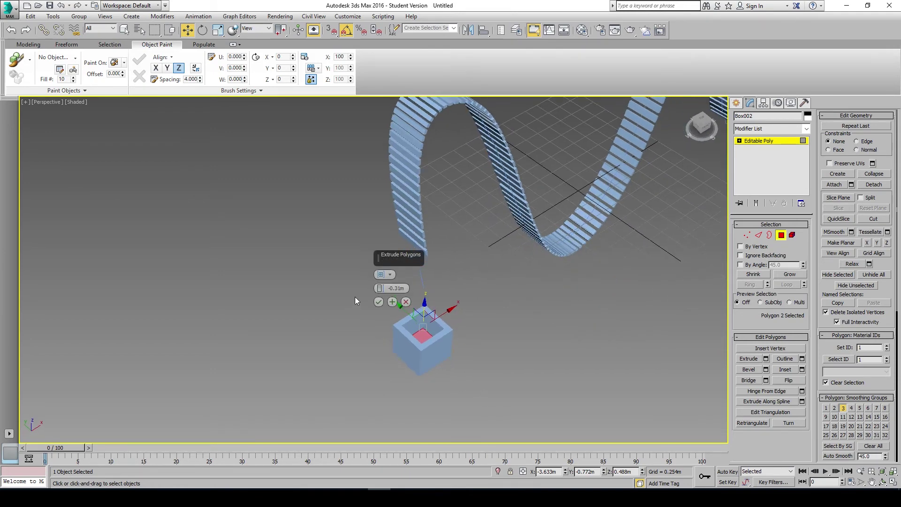
click(379, 302)
- Inset the recess floor by 0.072 m and extrude it upward into a post rising above the cube's rim
click(801, 369)
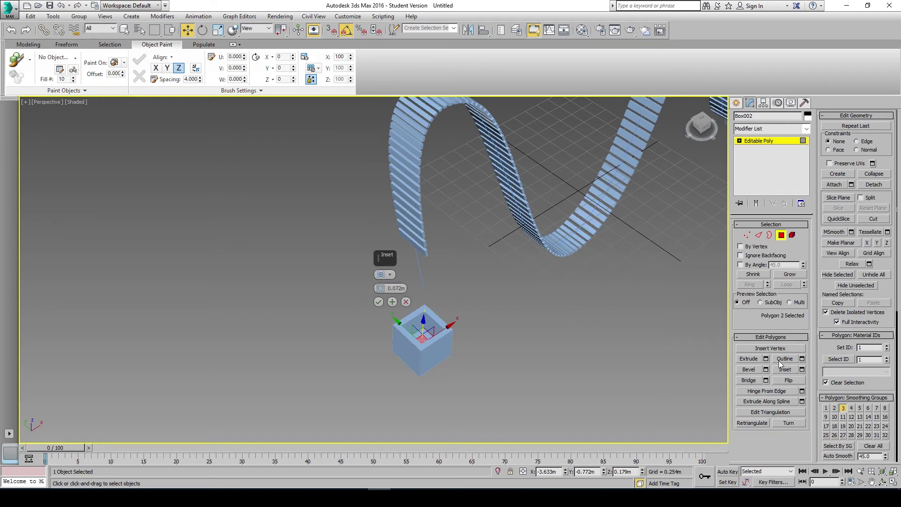
click(379, 302)
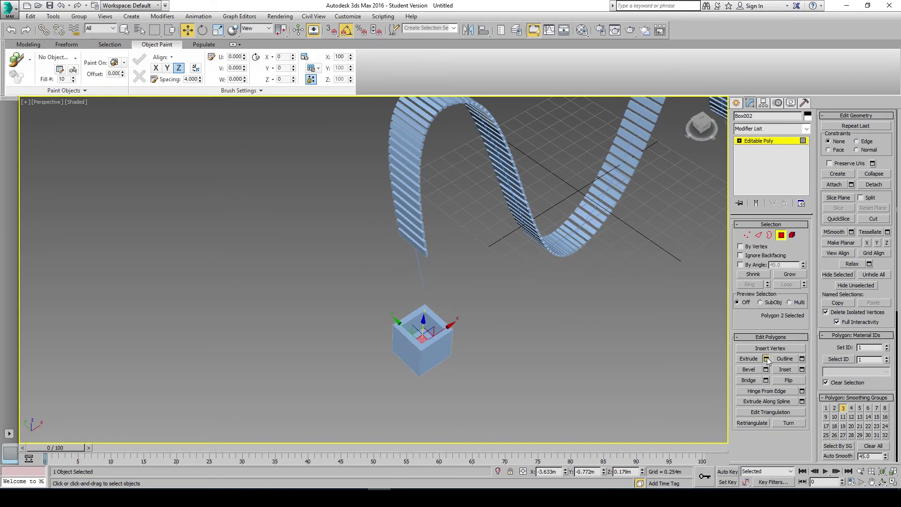
click(766, 359)
drag(388, 254, 391, 247)
click(379, 302)
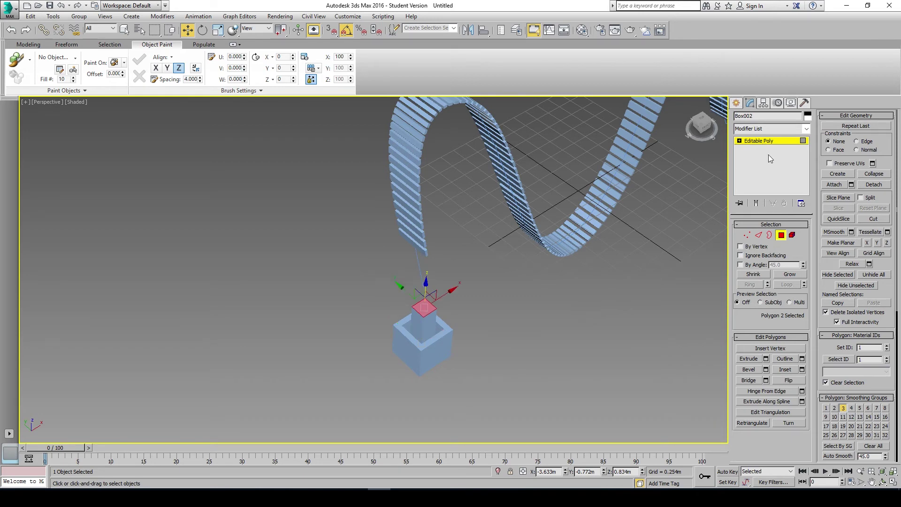
- Leave polygon editing of the cube and select the combined plank track
click(582, 336)
alt+middle_drag(556, 249, 767, 162)
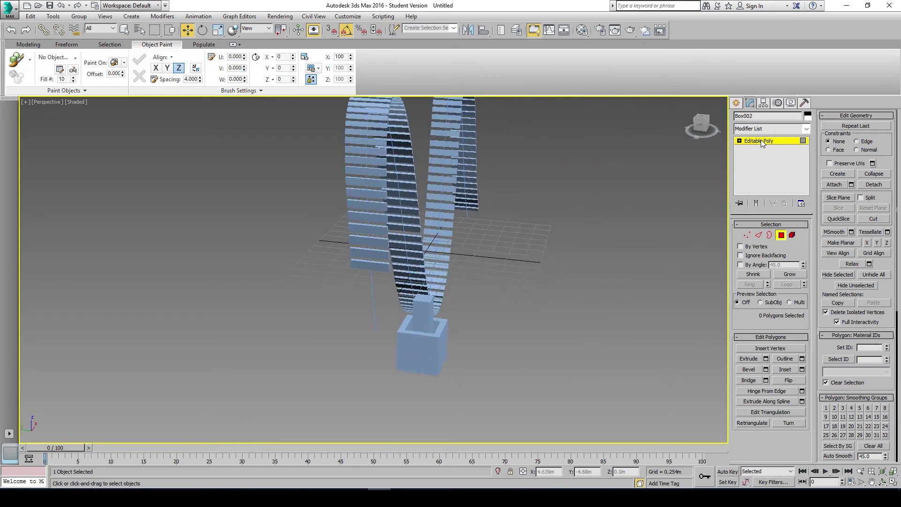
click(761, 140)
alt+middle_drag(394, 240, 460, 241)
click(334, 233)
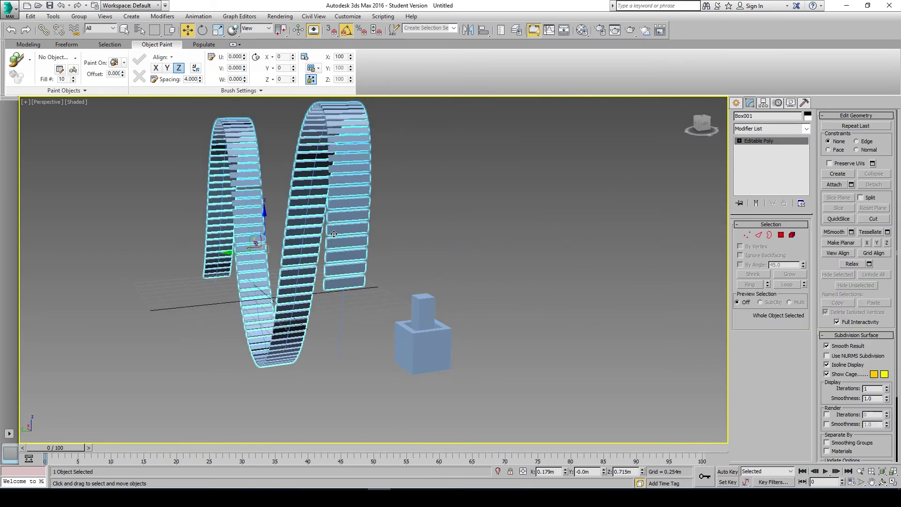
- Paint a single copy of the cube with its post onto the end of the plank track using Object Paint
click(29, 45)
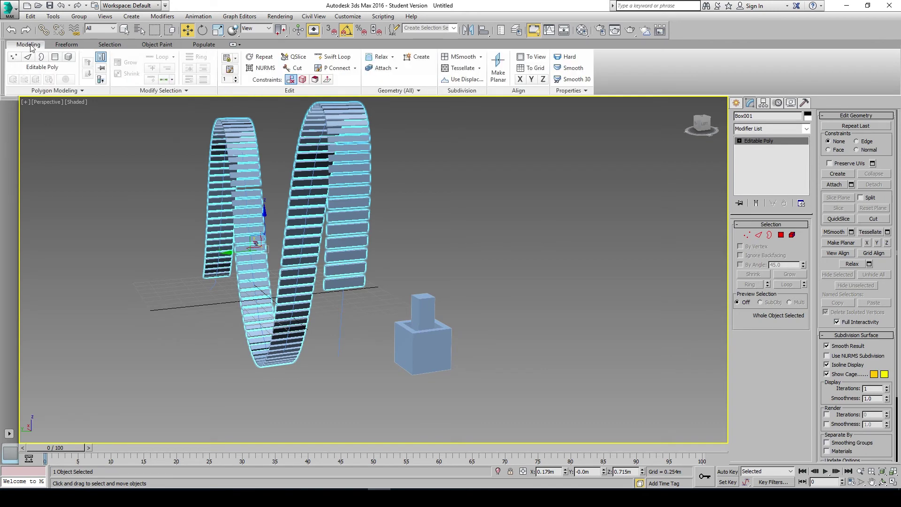
click(160, 44)
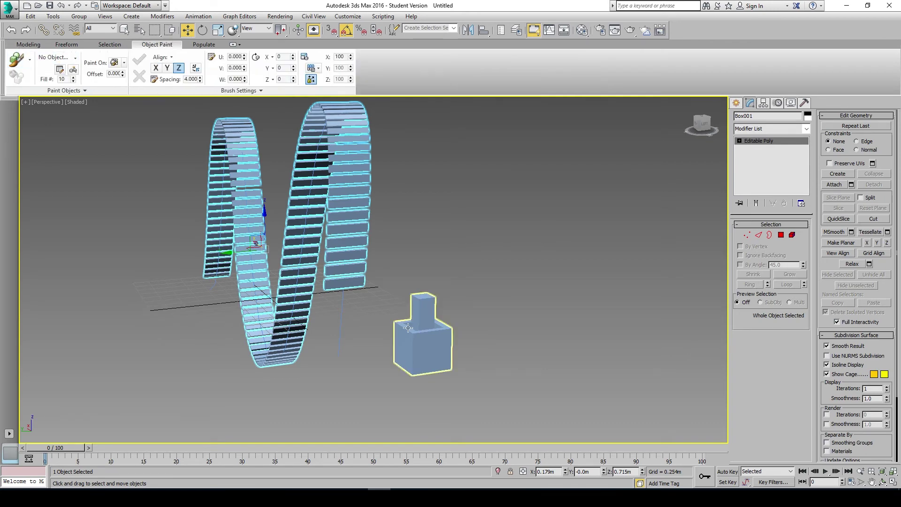
click(422, 341)
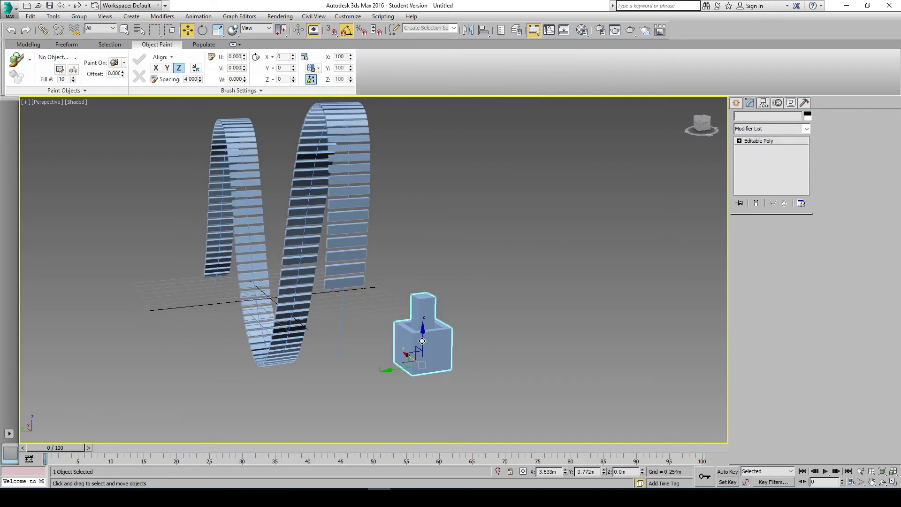
click(18, 61)
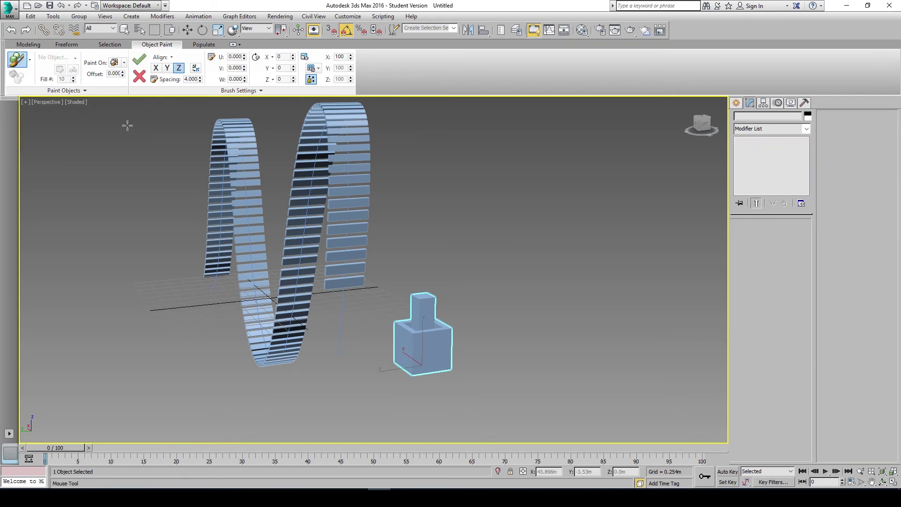
click(351, 265)
mouse_move(351, 265)
alt+middle_down()
mouse_move(399, 281)
mouse_move(370, 280)
mouse_move(374, 303)
mouse_move(429, 292)
alt+middle_up()
scroll(380, 280, up, 3)
scroll(380, 280, down, 3)
scroll(380, 303, down, 3)
scroll(440, 296, up, 4)
key(w)
- Delete the original cube and select the copy painted on the track
scroll(457, 314, down, 4)
scroll(460, 315, down, 2)
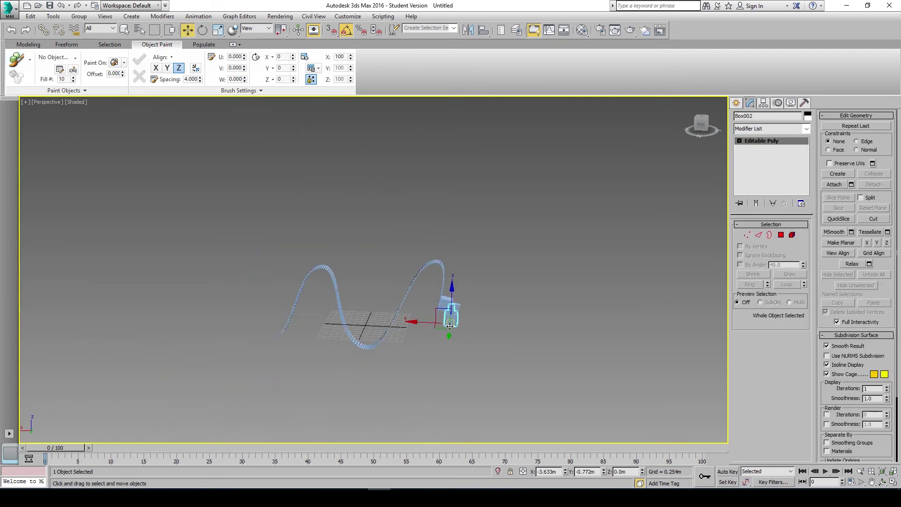
key(Delete)
click(451, 303)
scroll(458, 301, up, 6)
alt+middle_drag(458, 300, 408, 247)
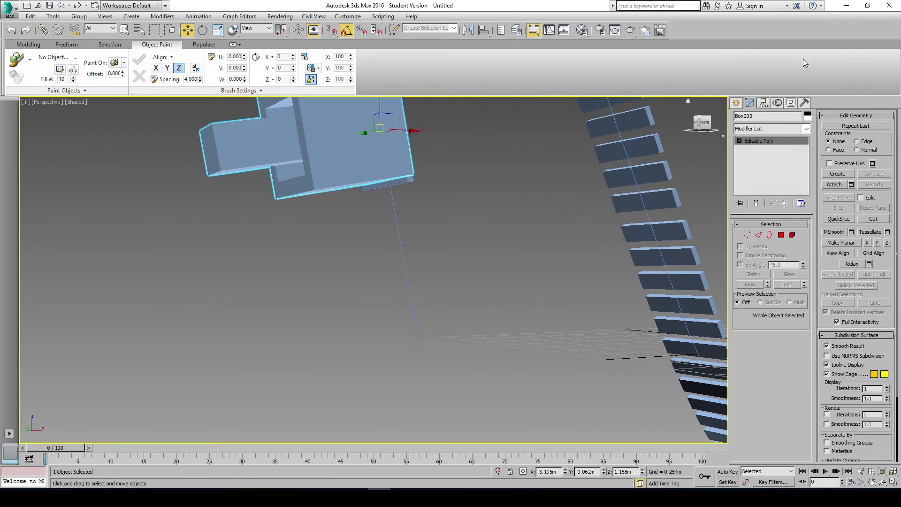
- Assign a Path Constraint position controller to the painted cube and pick the wavy spline as its path
click(778, 103)
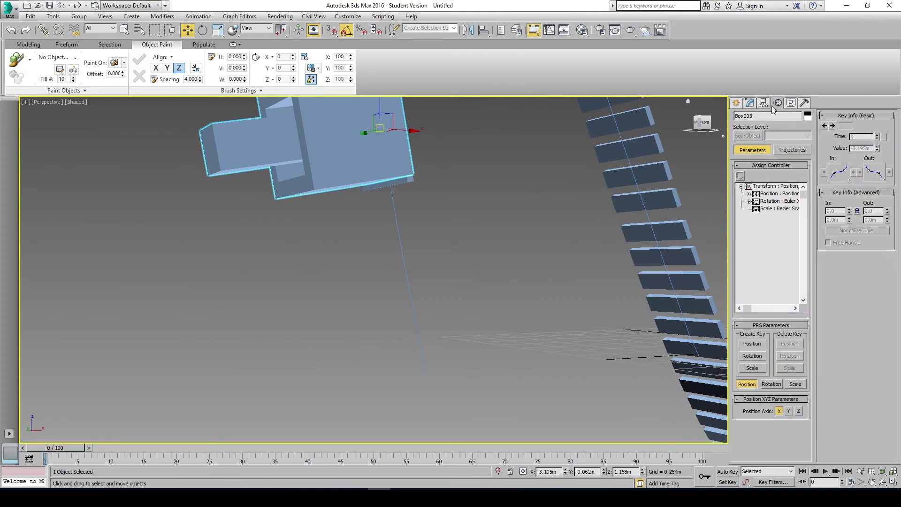
click(774, 194)
click(741, 176)
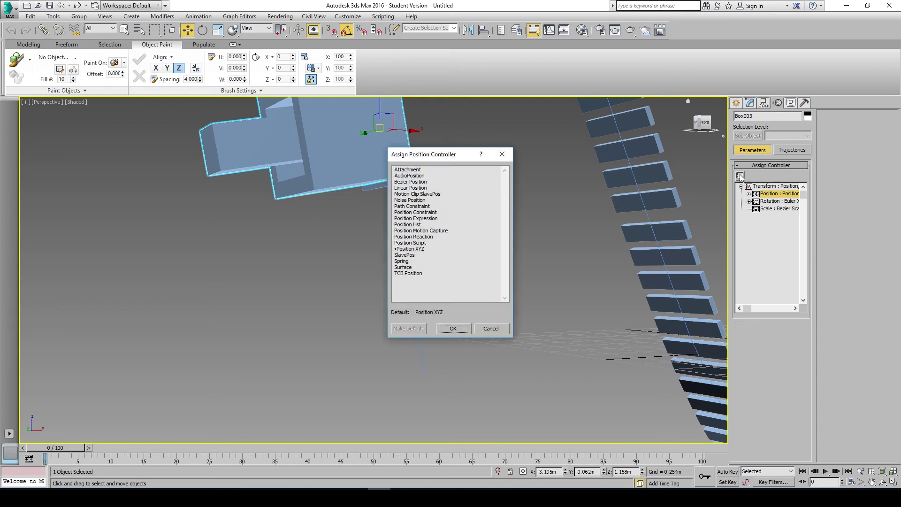
click(412, 206)
click(453, 329)
click(859, 127)
click(399, 238)
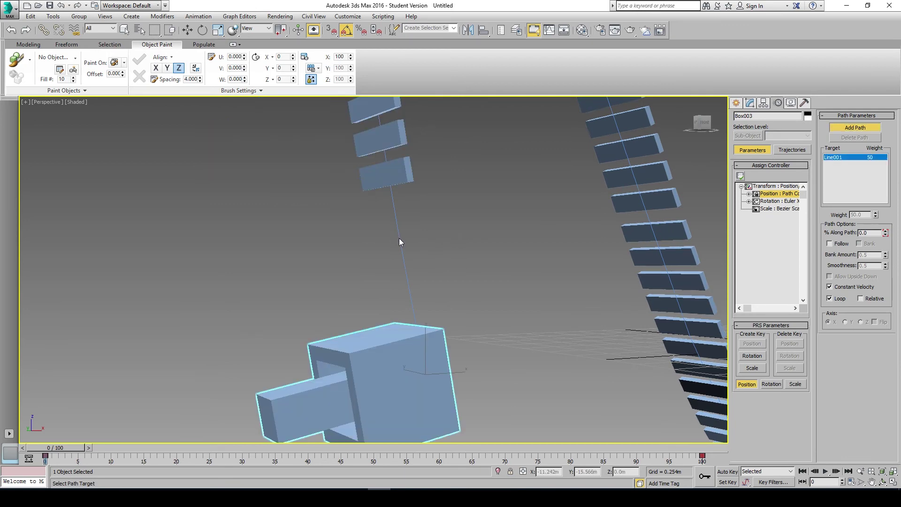
- Test the cube's travel along the path and enable Follow for its path constraint
scroll(409, 246, down, 5)
alt+middle_drag(409, 253, 544, 263)
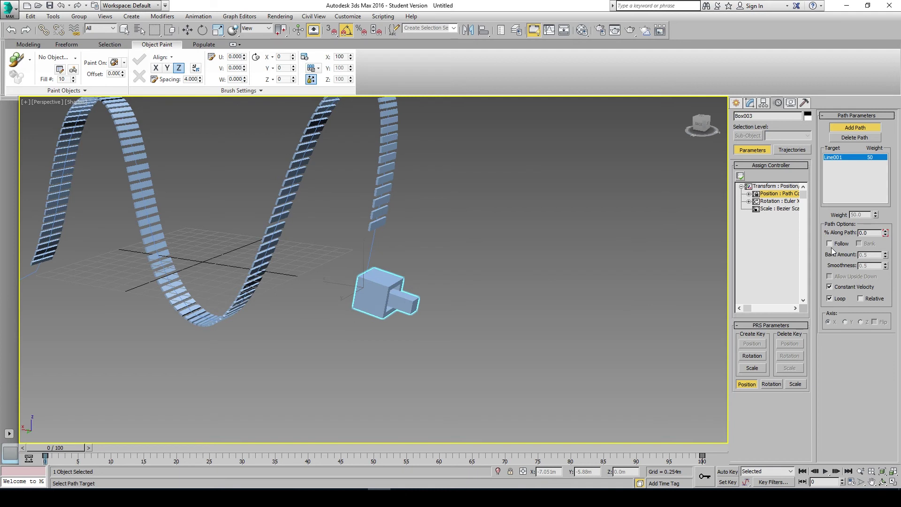
scroll(429, 312, down, 4)
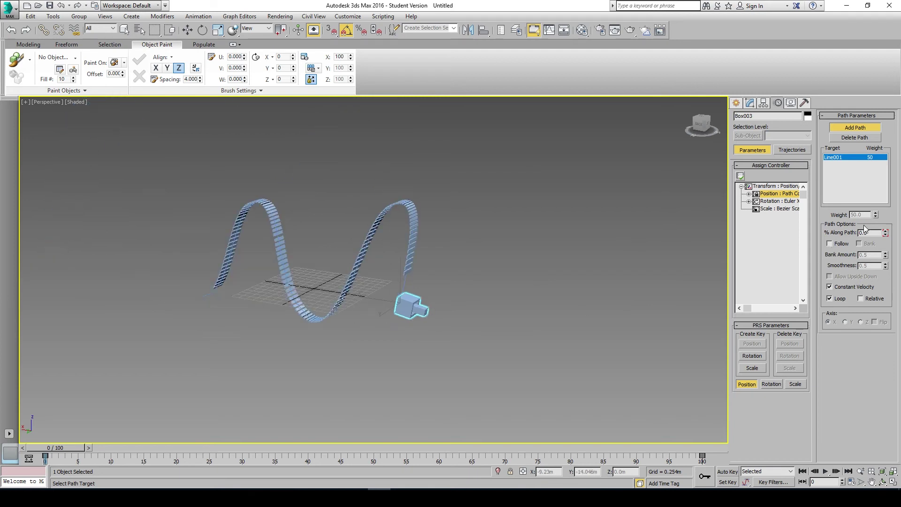
drag(886, 233, 877, 187)
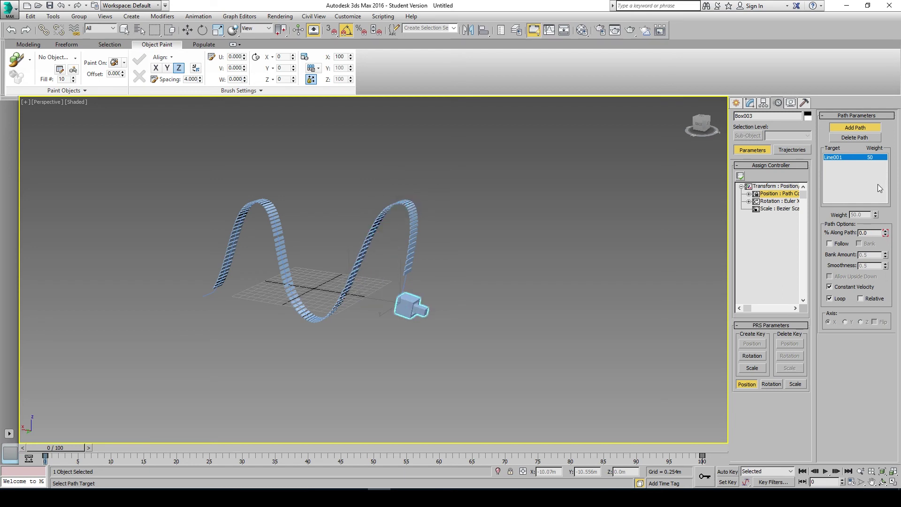
click(829, 243)
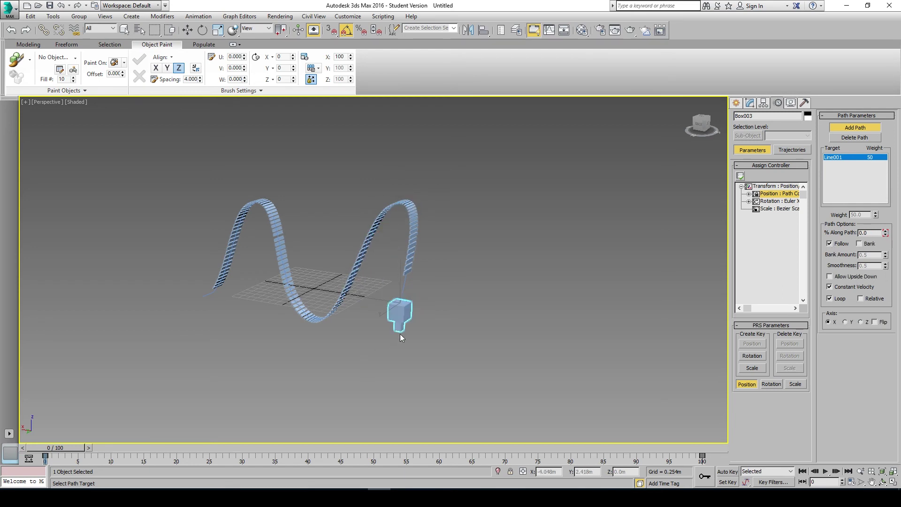
- Set the path constraint's follow axis to Z and enable Allow Upside Down
click(829, 277)
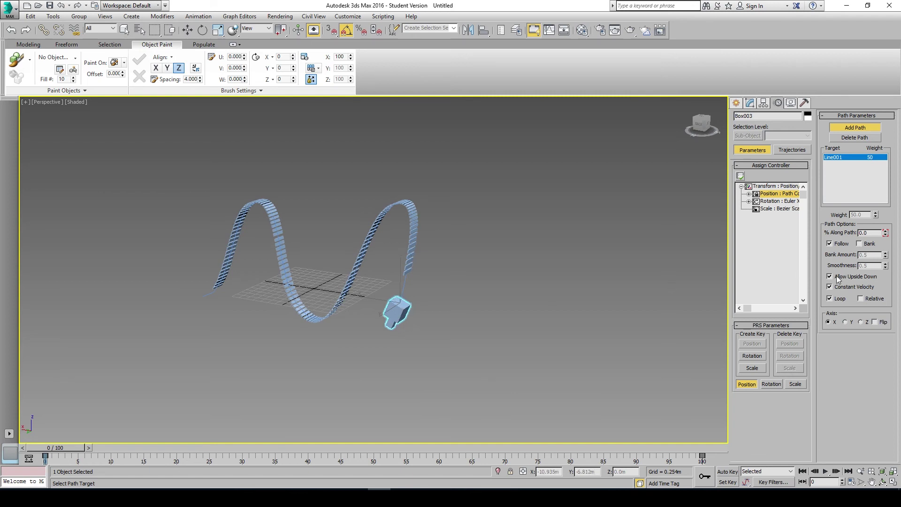
mouse_move(885, 233)
mouse_down()
mouse_move(885, 220)
mouse_move(881, 231)
mouse_up()
click(829, 276)
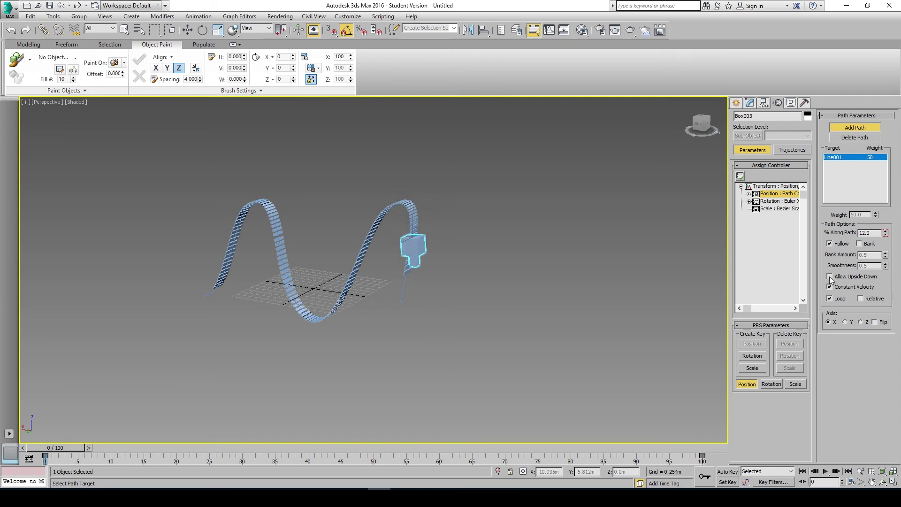
click(844, 322)
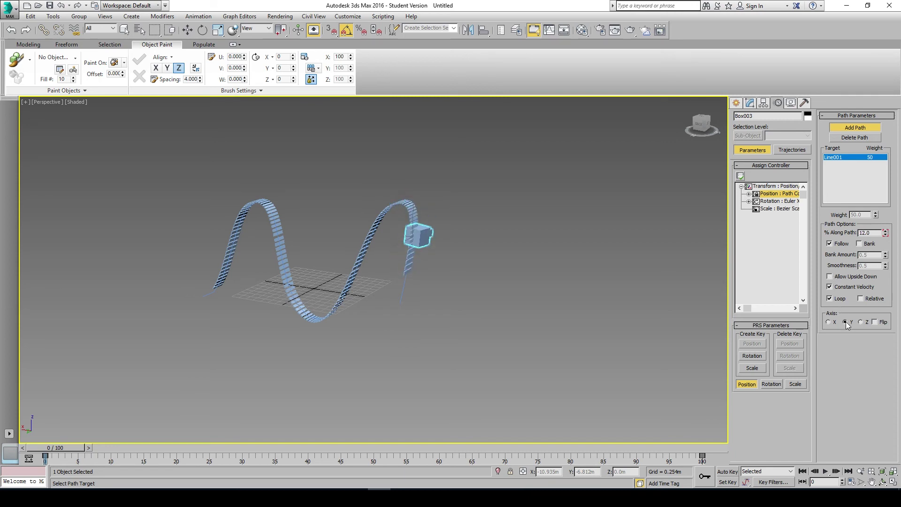
click(860, 323)
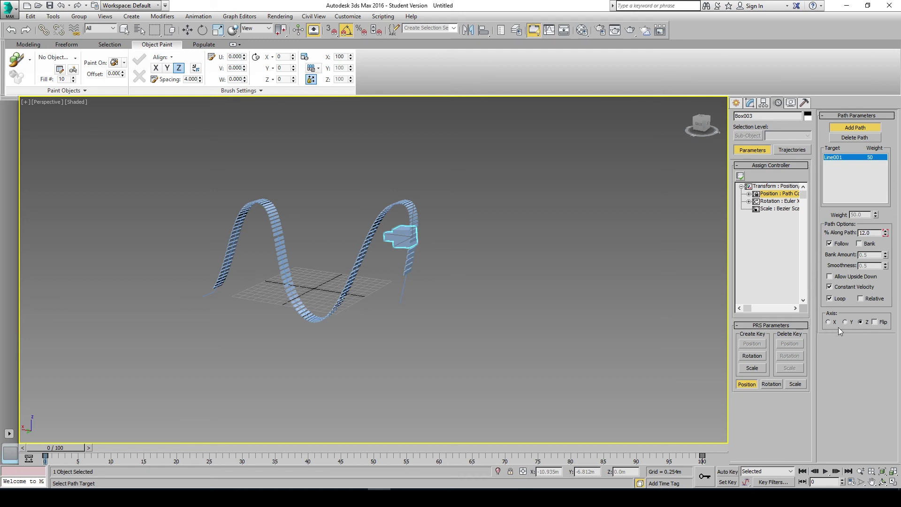
click(829, 277)
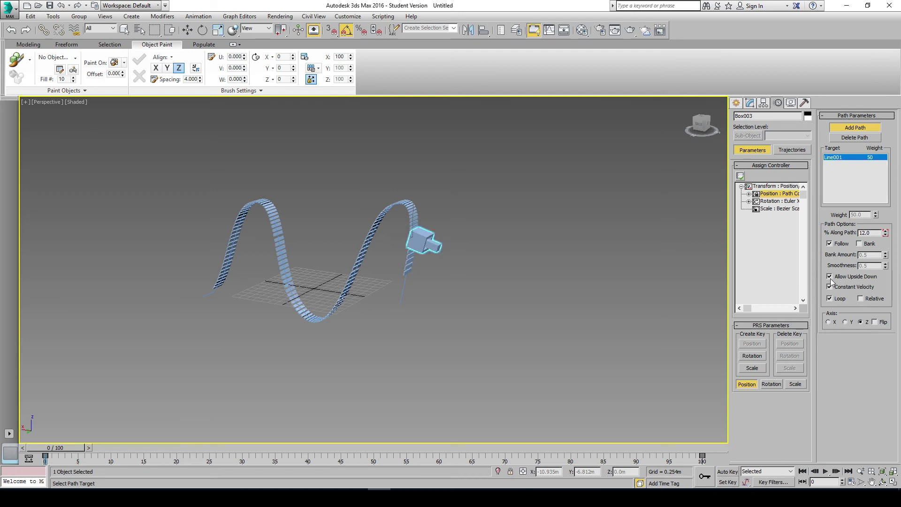
- Check the cube's orientation at several positions along the path, with and without Allow Upside Down
mouse_move(887, 236)
mouse_down()
mouse_move(887, 190)
mouse_move(892, 240)
mouse_up()
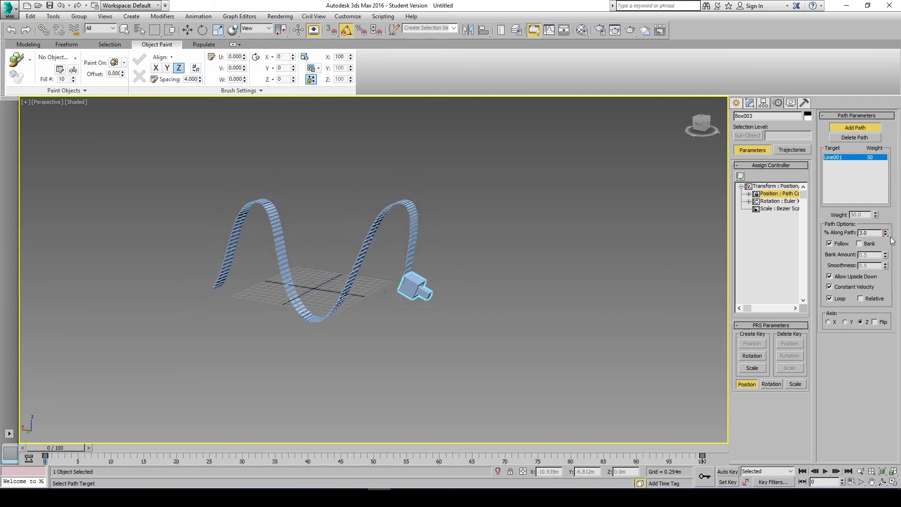
click(829, 277)
click(829, 277)
scroll(421, 266, up, 5)
scroll(426, 274, down, 5)
alt+middle_drag(427, 274, 286, 282)
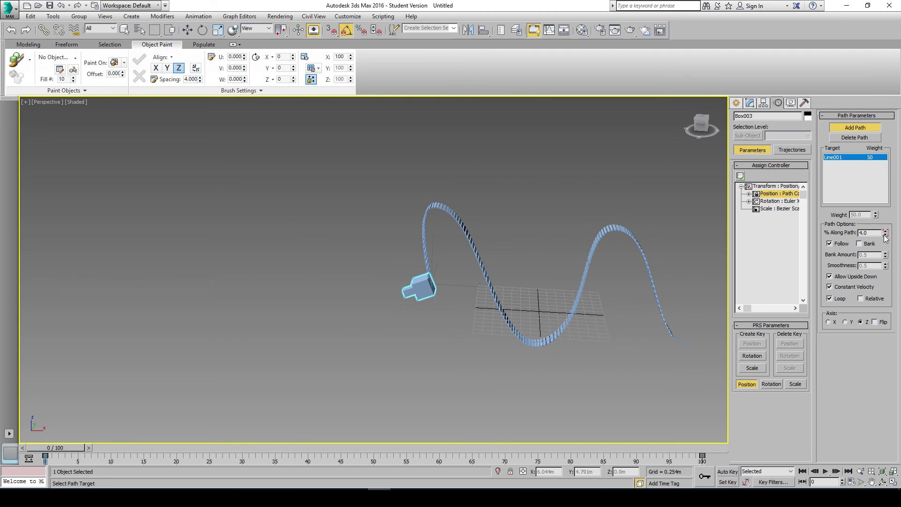
mouse_move(886, 238)
mouse_down()
mouse_move(893, 194)
mouse_move(888, 231)
mouse_up()
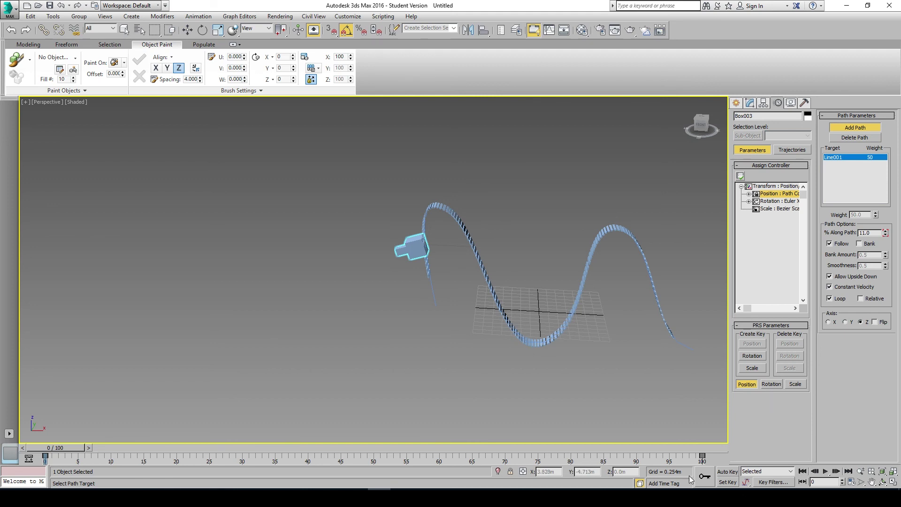
- Turn on Auto Key and set the cube's % Along Path to 10 at frame 0
click(725, 472)
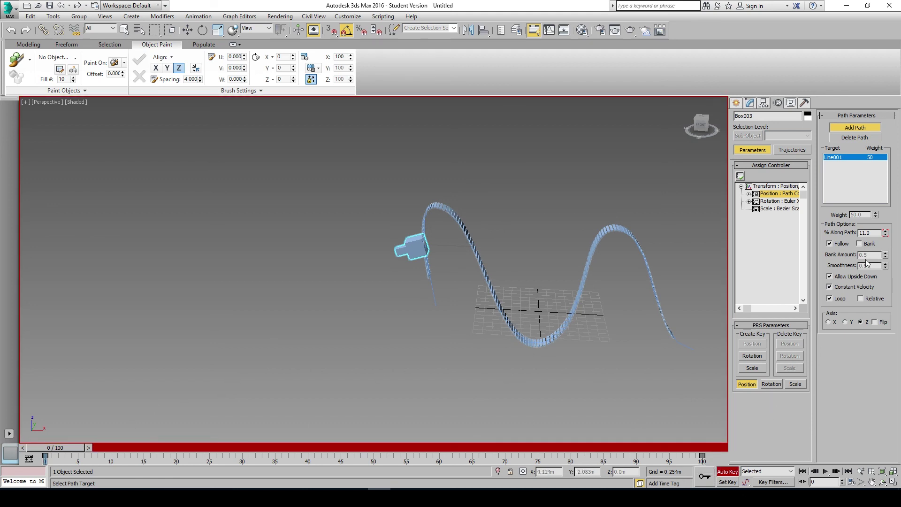
click(886, 234)
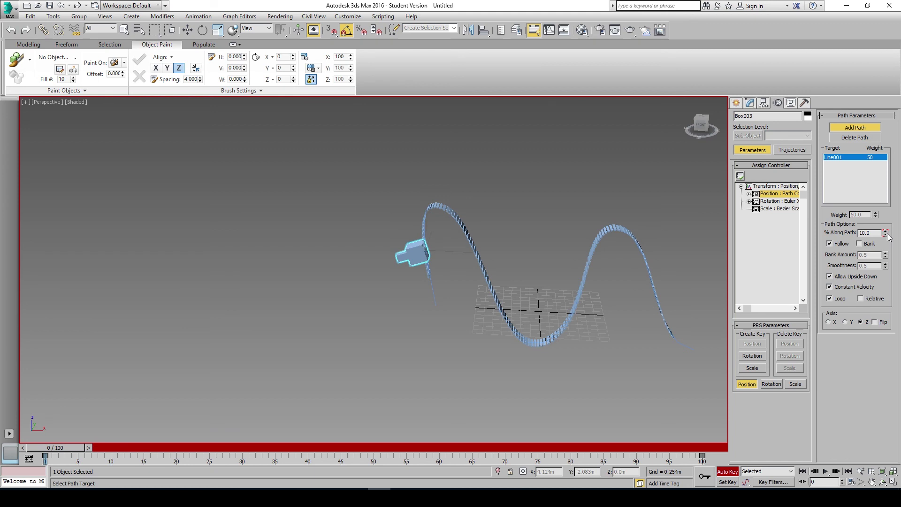
text(0)
key(Return)
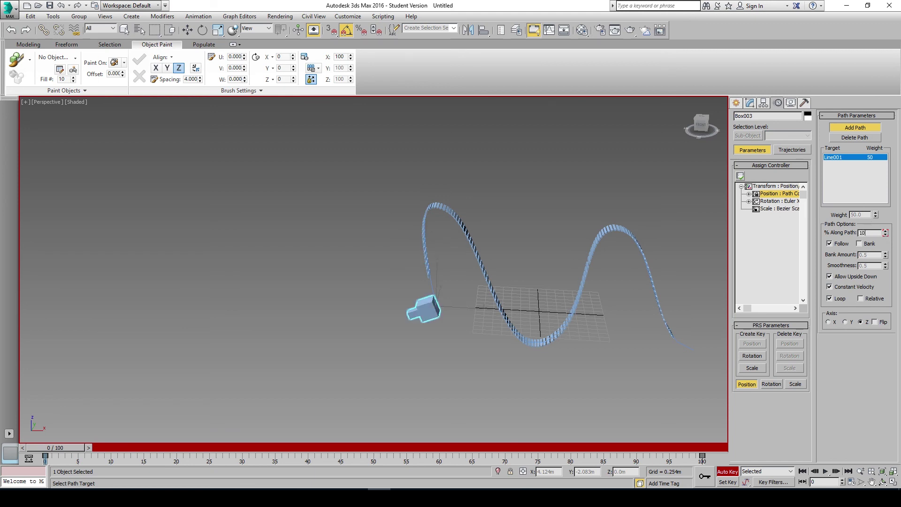
key(Return)
middle_drag(445, 257, 401, 188)
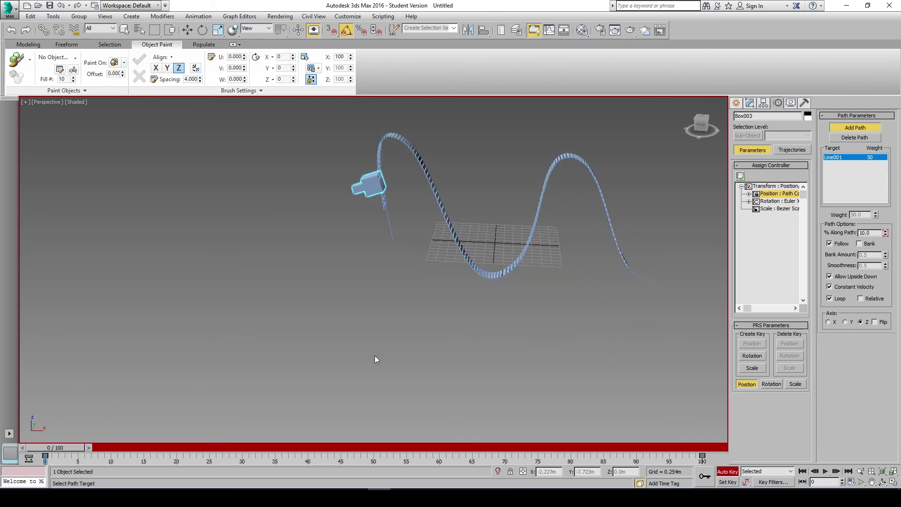
- End Auto Key recording at frame 100 and play back the cube's ride along the track
drag(54, 447, 718, 342)
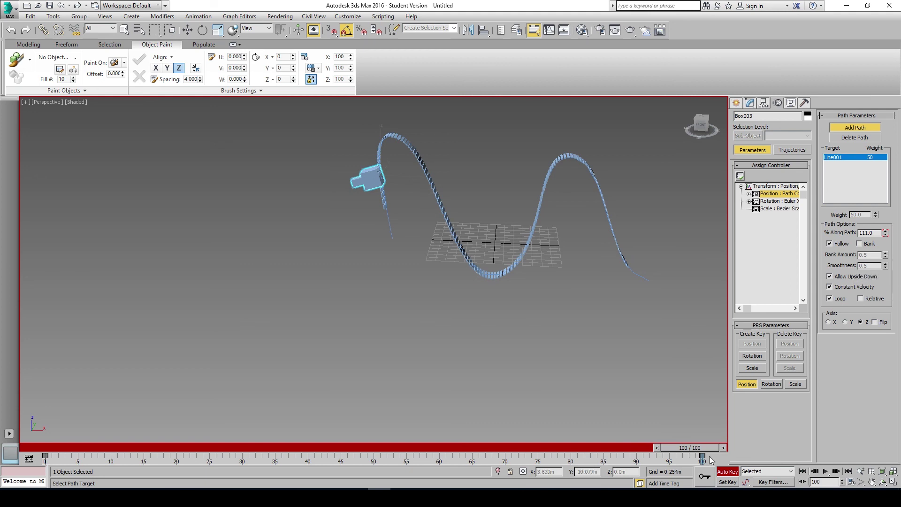
click(724, 471)
click(826, 471)
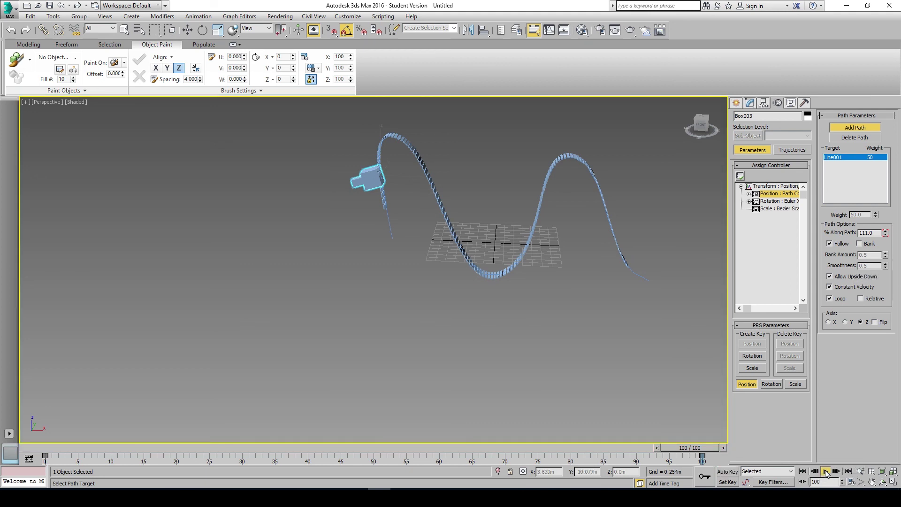
alt+middle_drag(525, 346, 660, 359)
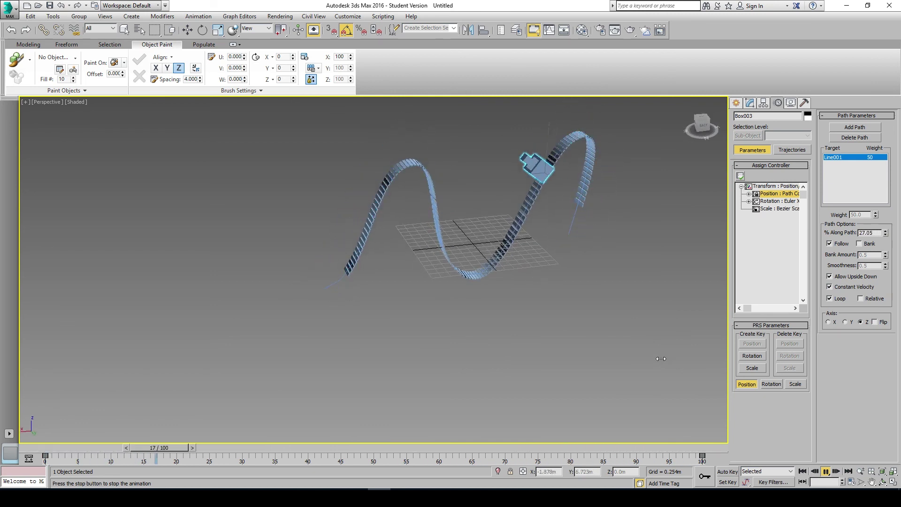